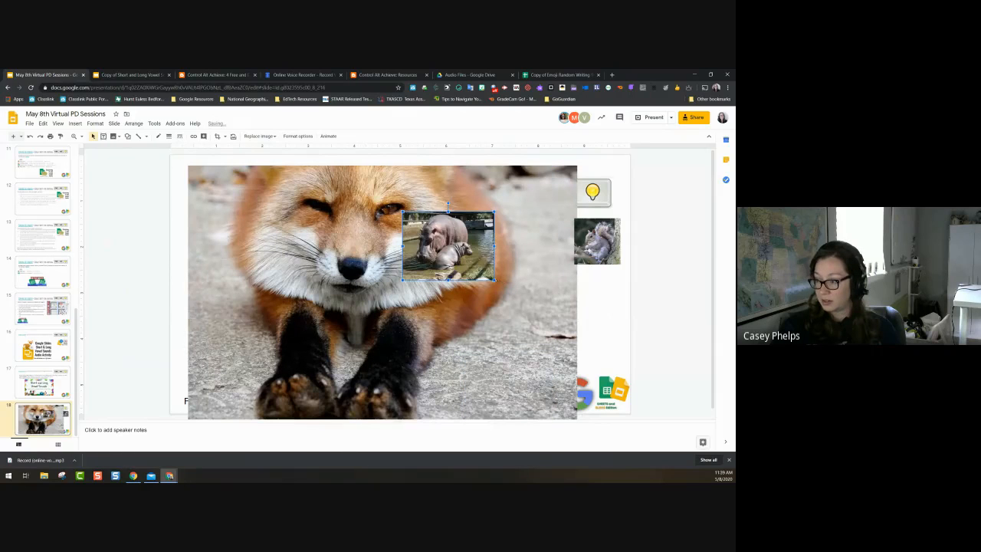
# Shrink the hippo image and place it under the squirrel image, and shrink the fox image into the slide's lower-right area
pyautogui.moveTo(494, 281); pyautogui.dragTo(475, 266)
pyautogui.moveTo(440, 236); pyautogui.dragTo(585, 298)
pyautogui.click(215, 200)
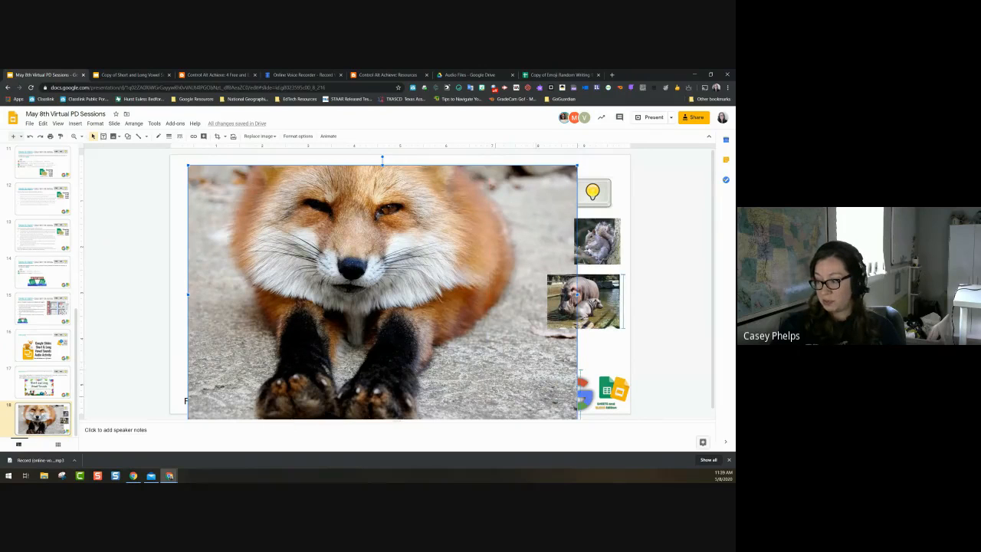
pyautogui.moveTo(189, 165); pyautogui.dragTo(496, 370)
# Shrink the owl image to a small thumbnail and place it in the upper-left corner of the gray box
pyautogui.click(389, 310)
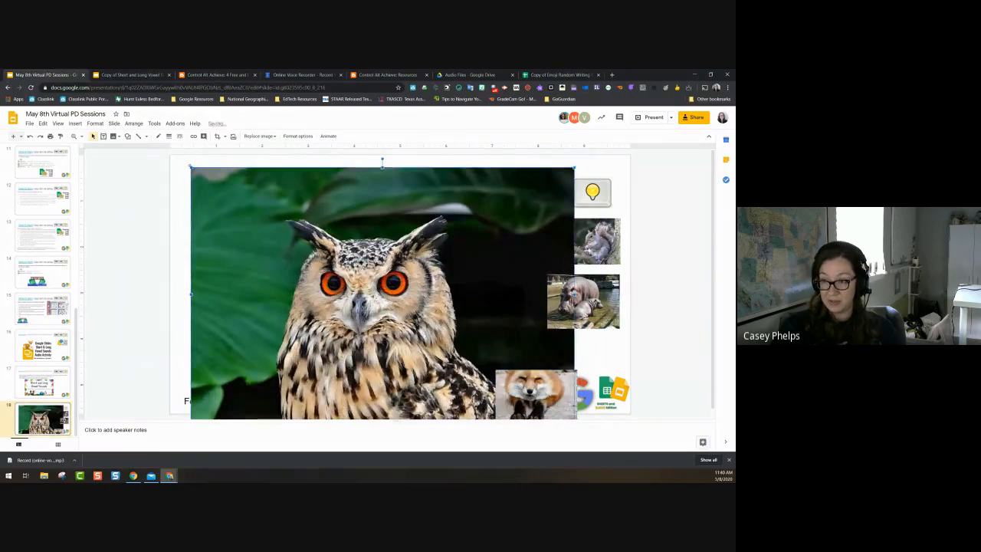
pyautogui.moveTo(190, 166); pyautogui.dragTo(388, 297)
pyautogui.moveTo(529, 360); pyautogui.dragTo(471, 290)
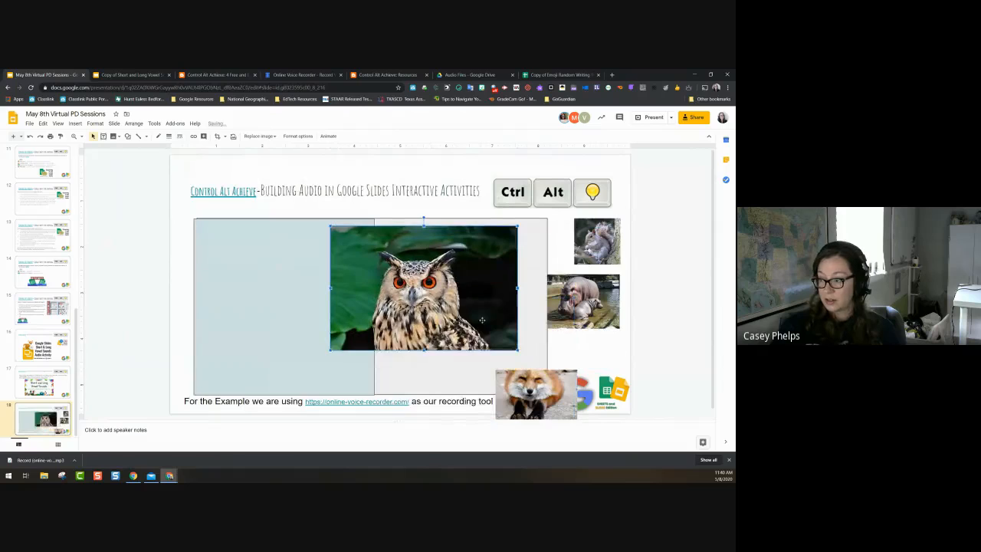
pyautogui.moveTo(519, 350); pyautogui.dragTo(406, 275)
pyautogui.moveTo(351, 244); pyautogui.dragTo(403, 242)
pyautogui.moveTo(459, 275); pyautogui.dragTo(444, 264)
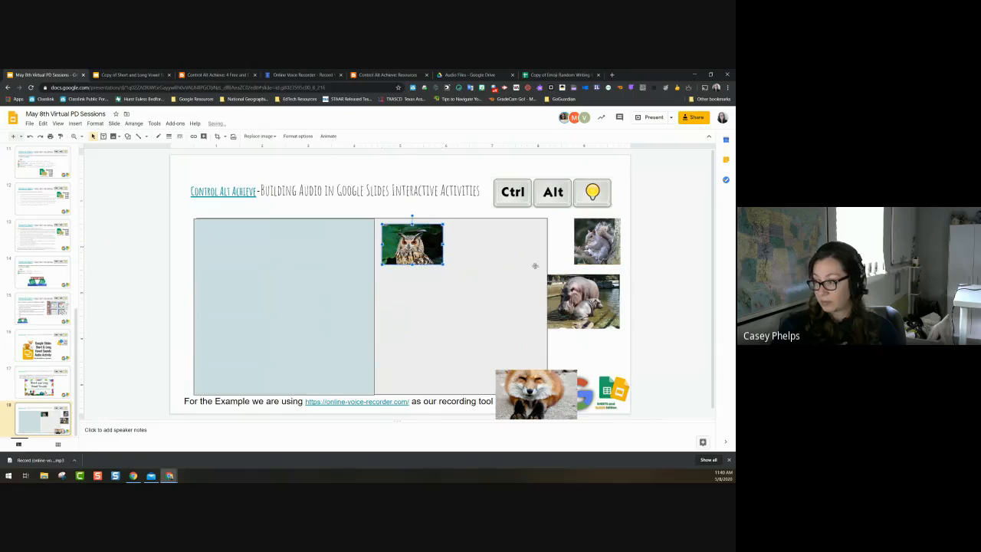
# Arrange the squirrel beside the owl in the gray box, with the hippo and fox images in a row below them
pyautogui.moveTo(596, 239); pyautogui.dragTo(466, 247)
pyautogui.moveTo(587, 303); pyautogui.dragTo(420, 305)
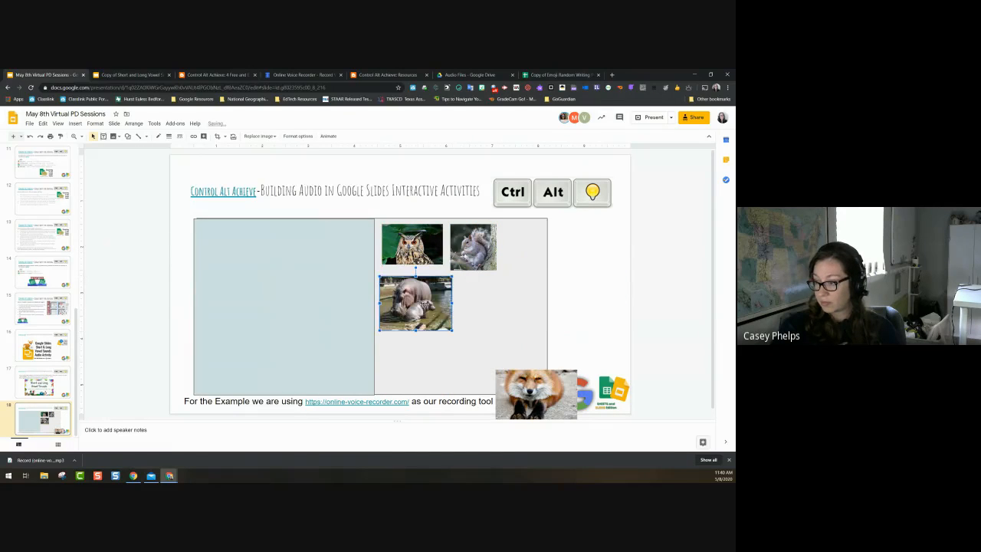
pyautogui.moveTo(546, 403); pyautogui.dragTo(508, 312)
pyautogui.click(595, 306)
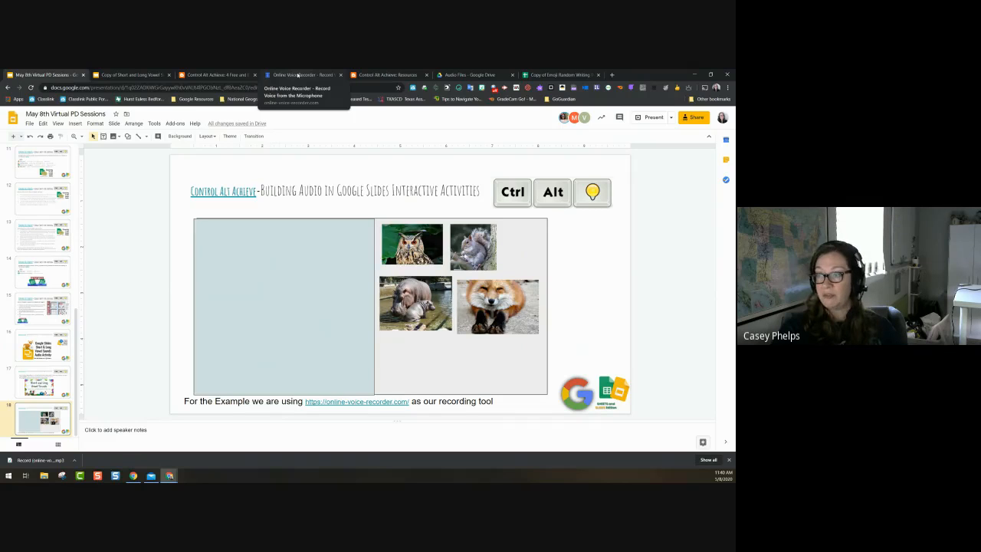
# Switch to Online Voice Recorder and discard the previous recording to get a blank recorder
pyautogui.click(297, 74)
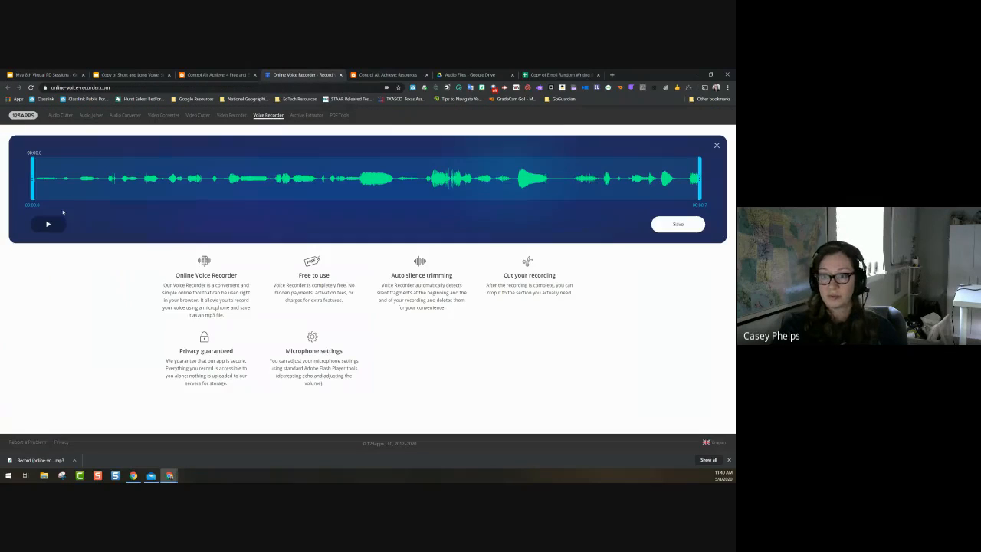
pyautogui.click(718, 145)
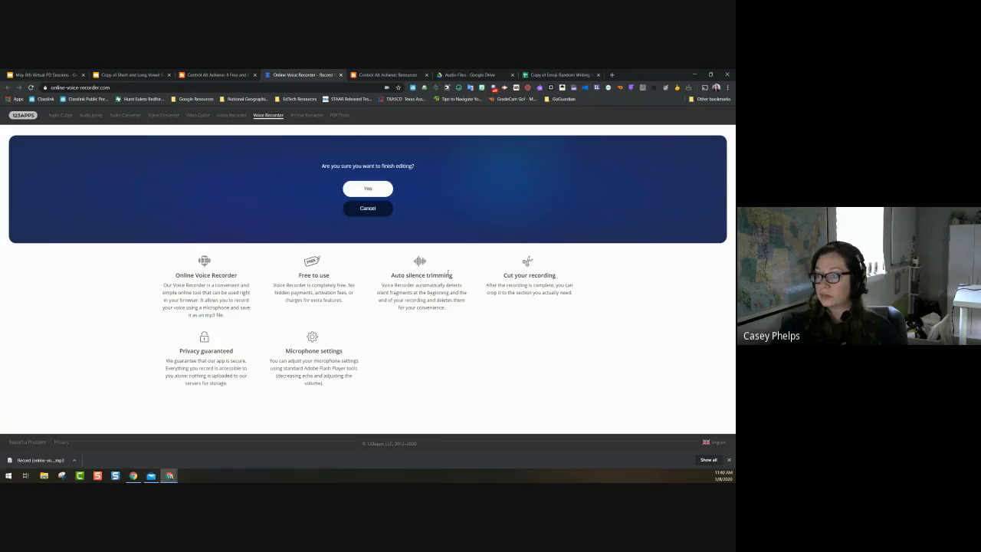
pyautogui.click(380, 190)
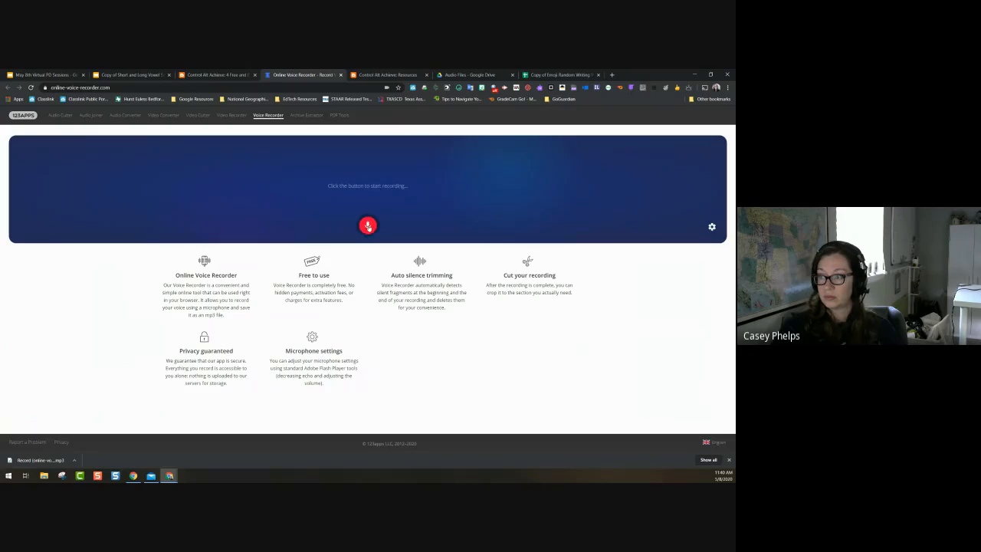
# Record a short voice clip, trim it to the section from 1.0 to 1.7 seconds, and save it
pyautogui.click(368, 225)
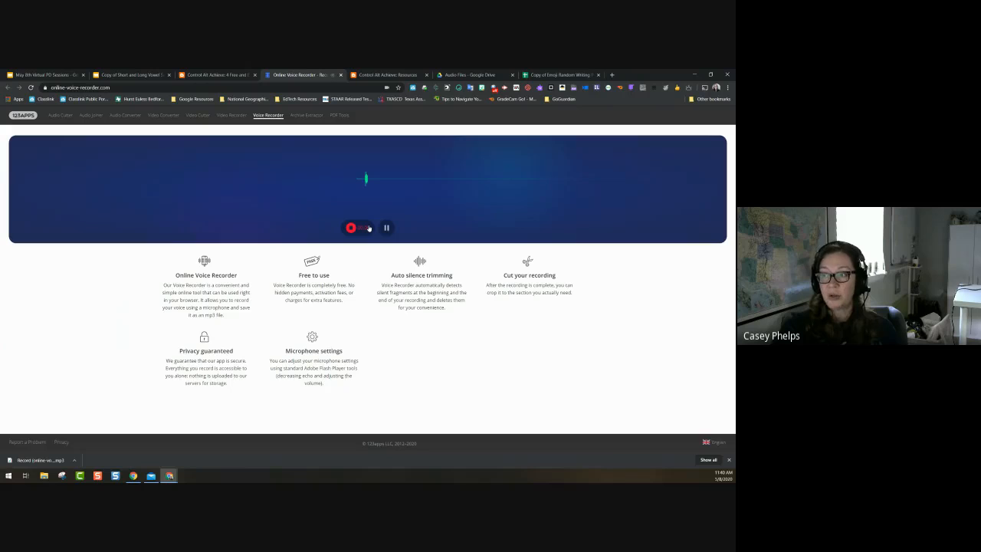
pyautogui.click(368, 228)
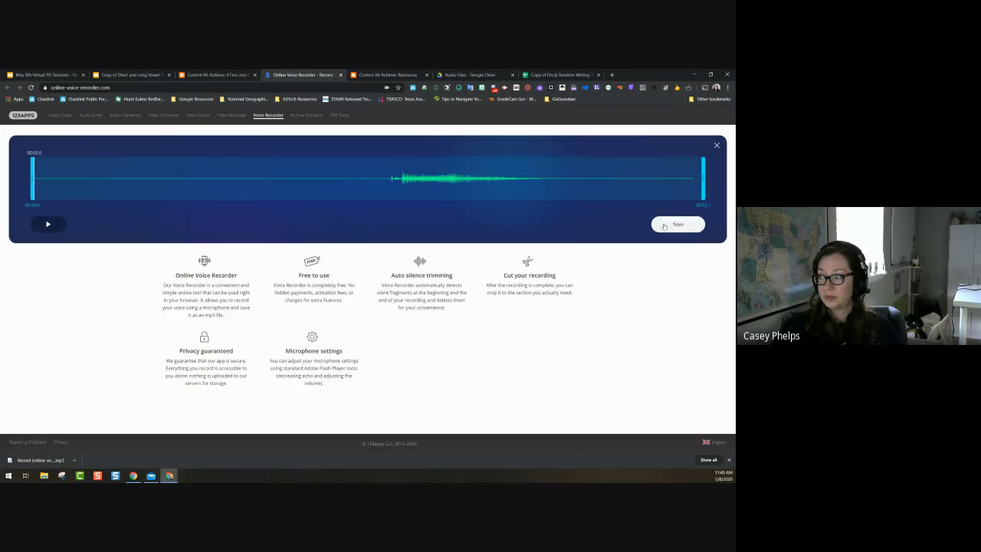
pyautogui.moveTo(701, 187); pyautogui.dragTo(576, 191)
pyautogui.moveTo(30, 182); pyautogui.dragTo(367, 182)
pyautogui.click(675, 226)
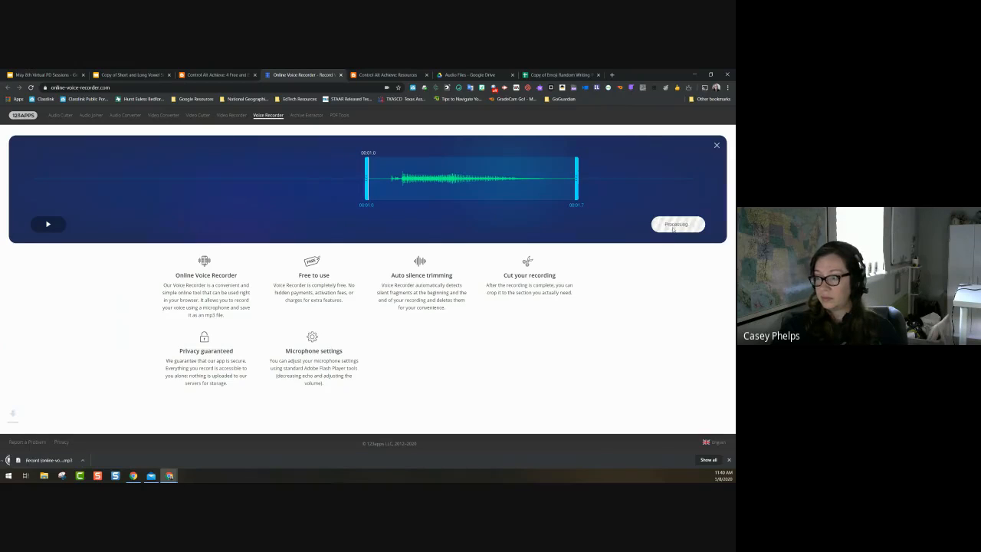
# Clear the saved clip, record a second one, trim it to 0.7–1.9 seconds, and save it
pyautogui.click(716, 145)
pyautogui.click(378, 191)
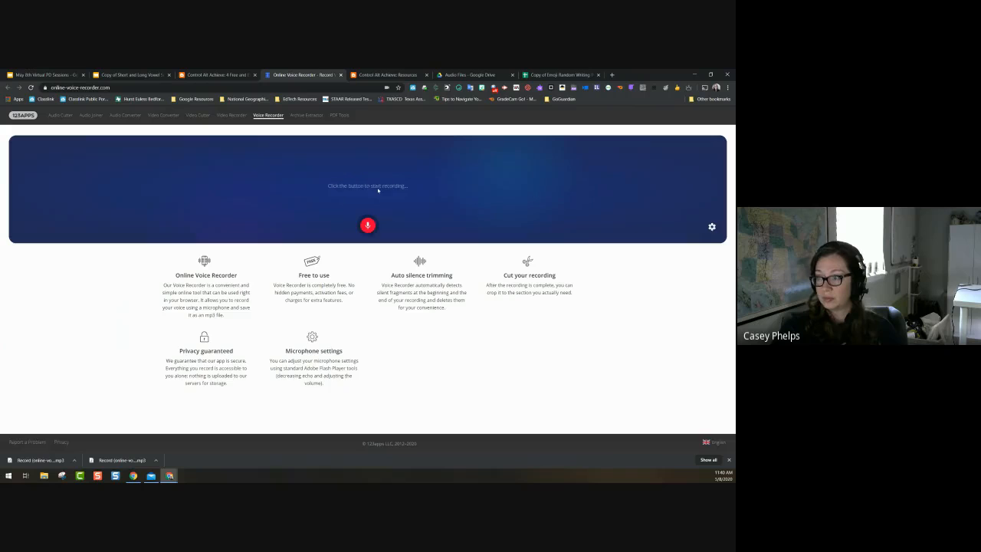
pyautogui.click(368, 226)
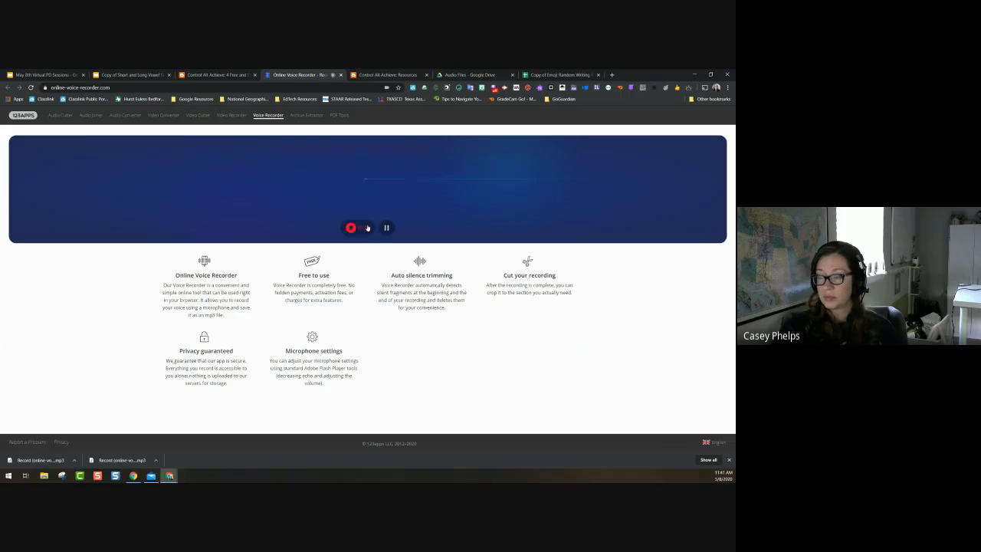
pyautogui.click(367, 228)
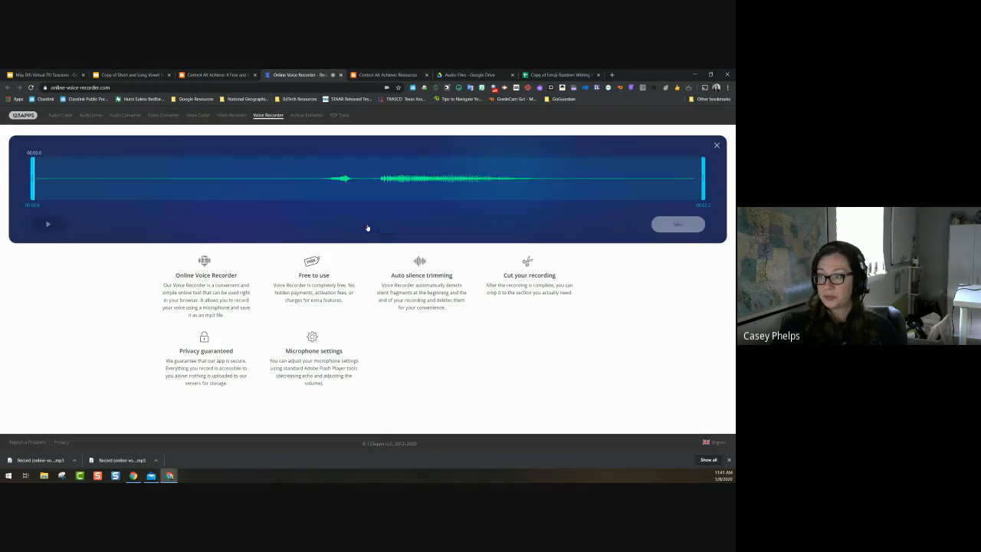
pyautogui.moveTo(33, 179); pyautogui.dragTo(261, 179)
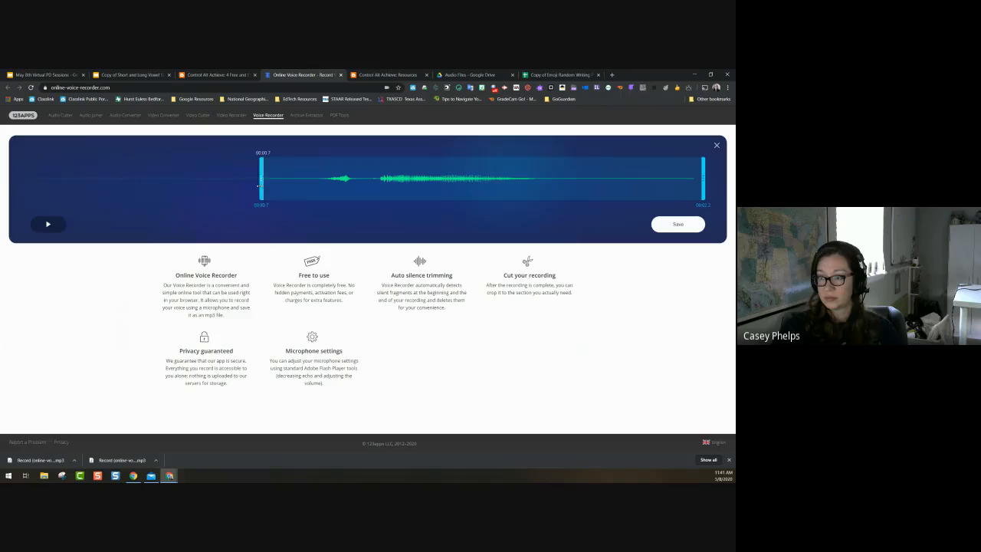
pyautogui.moveTo(702, 179); pyautogui.dragTo(614, 178)
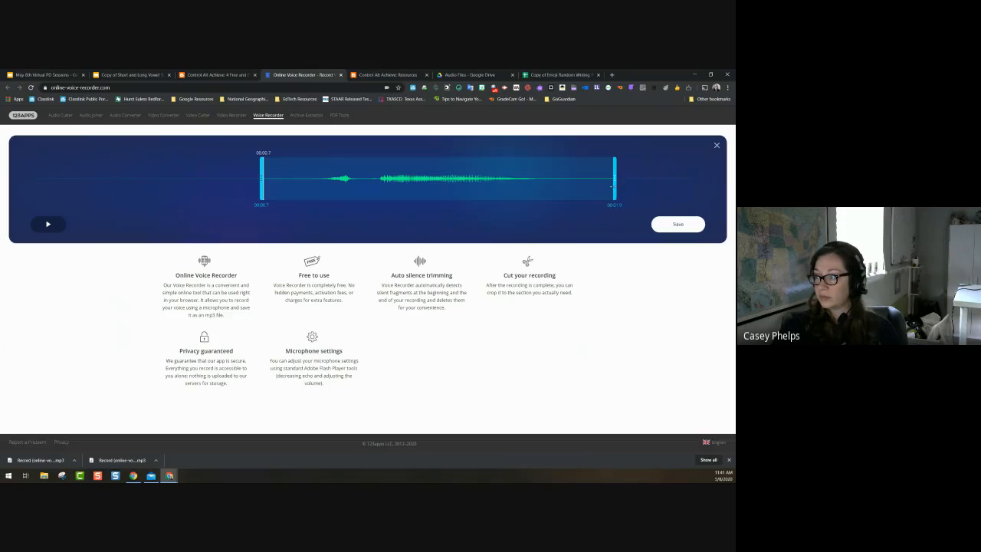
pyautogui.click(677, 224)
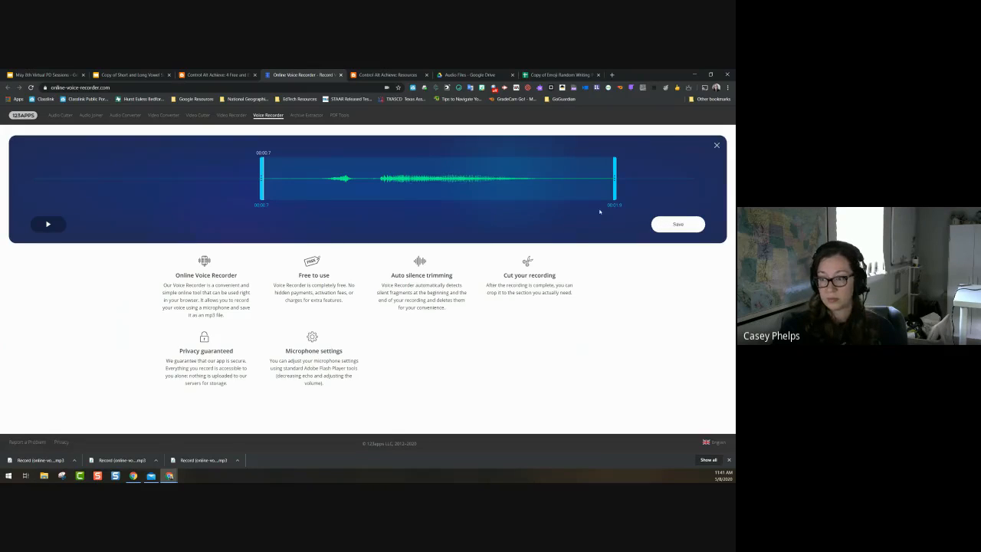
# Close the second clip's editor, record a third clip, trim it to 0.7–1.8 seconds, and save it
pyautogui.click(717, 146)
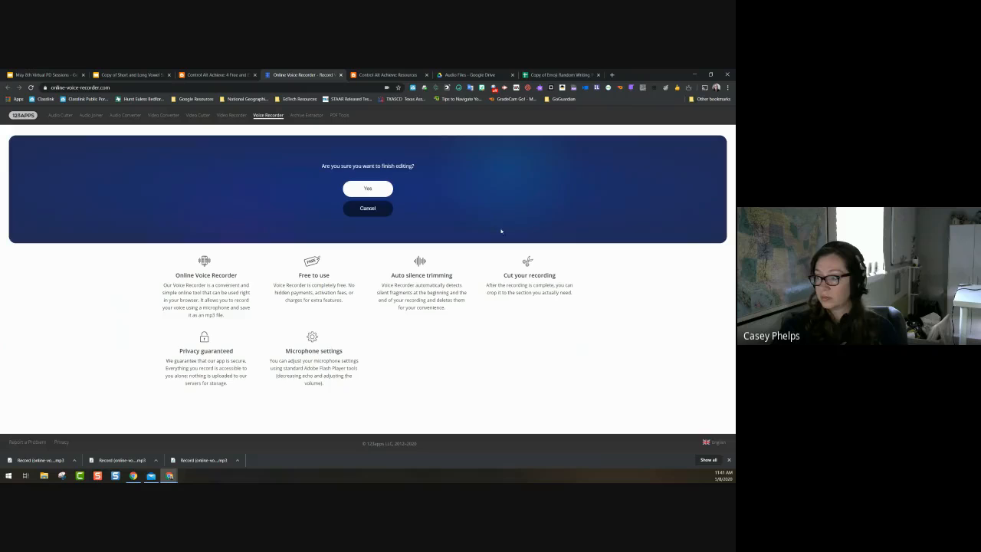
pyautogui.click(374, 191)
pyautogui.click(368, 225)
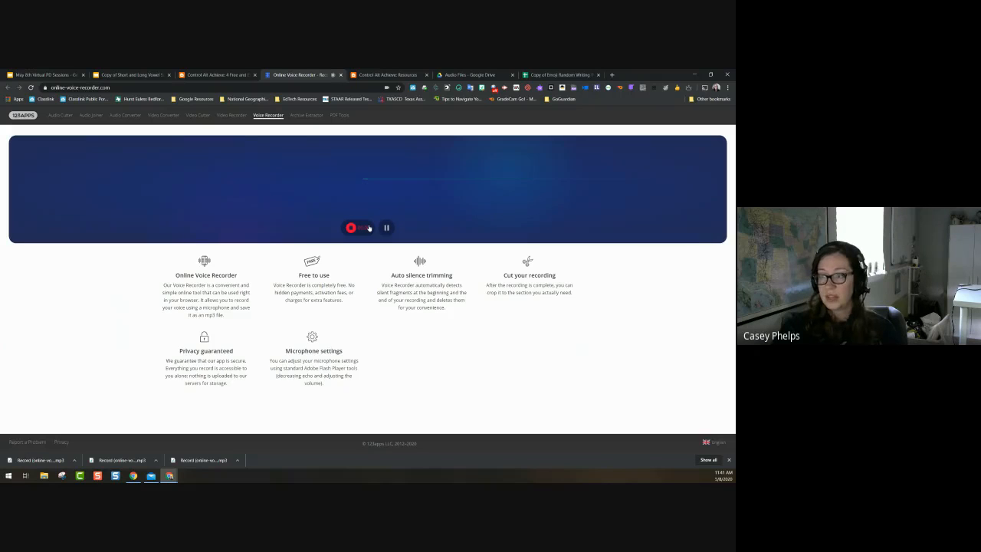
pyautogui.click(355, 230)
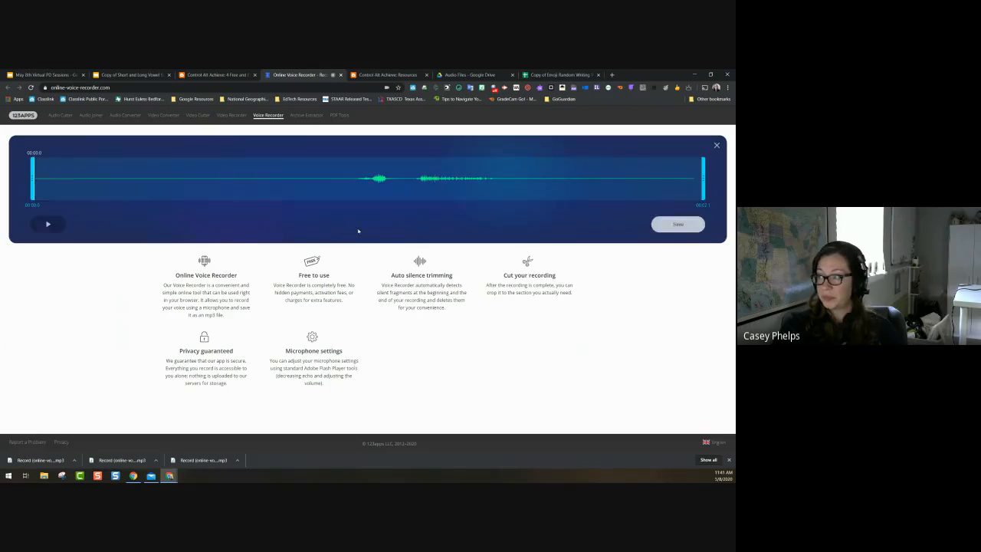
pyautogui.moveTo(30, 184); pyautogui.dragTo(256, 181)
pyautogui.moveTo(707, 174); pyautogui.dragTo(599, 176)
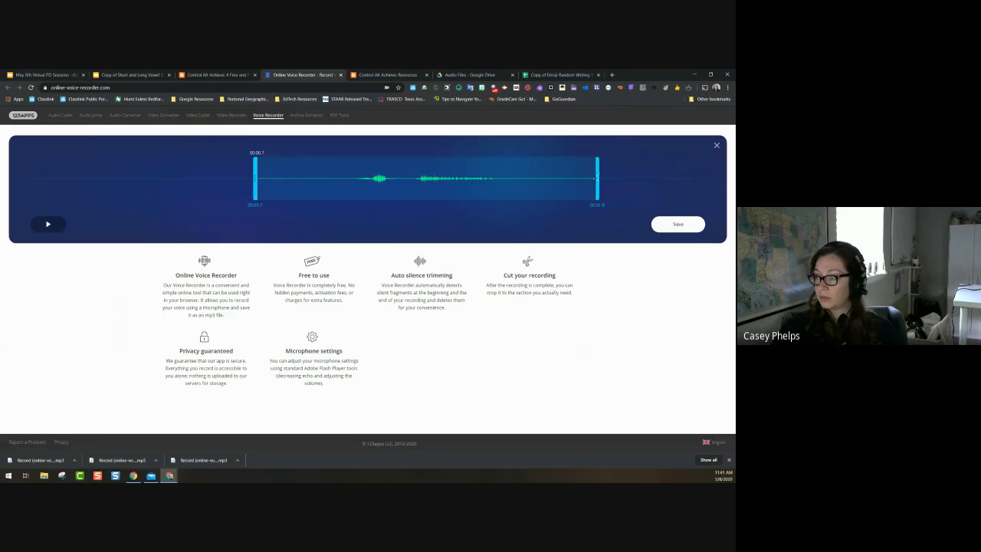
pyautogui.click(685, 226)
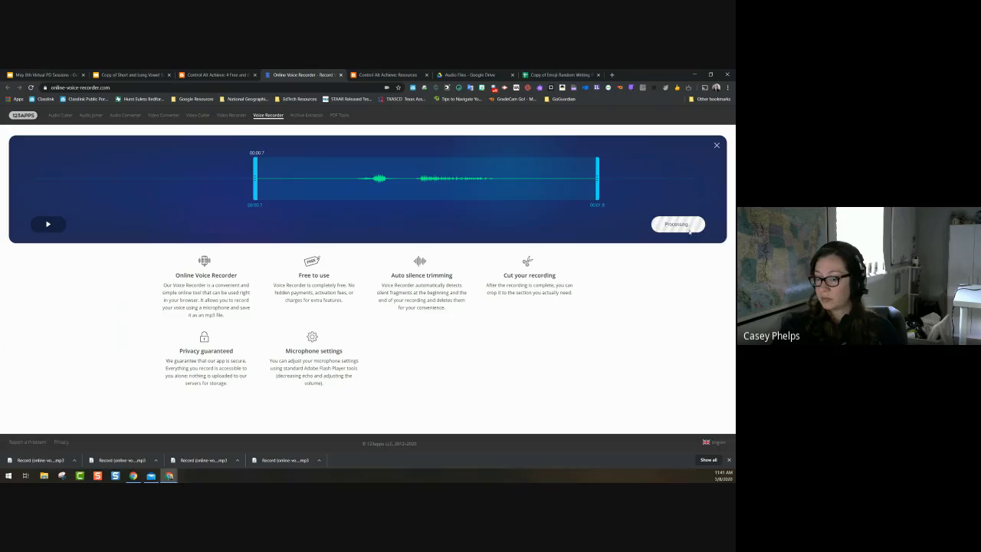
# Close the third clip's editor, record a fourth clip, trim its start to 0.6 seconds, and save it
pyautogui.click(717, 147)
pyautogui.click(367, 190)
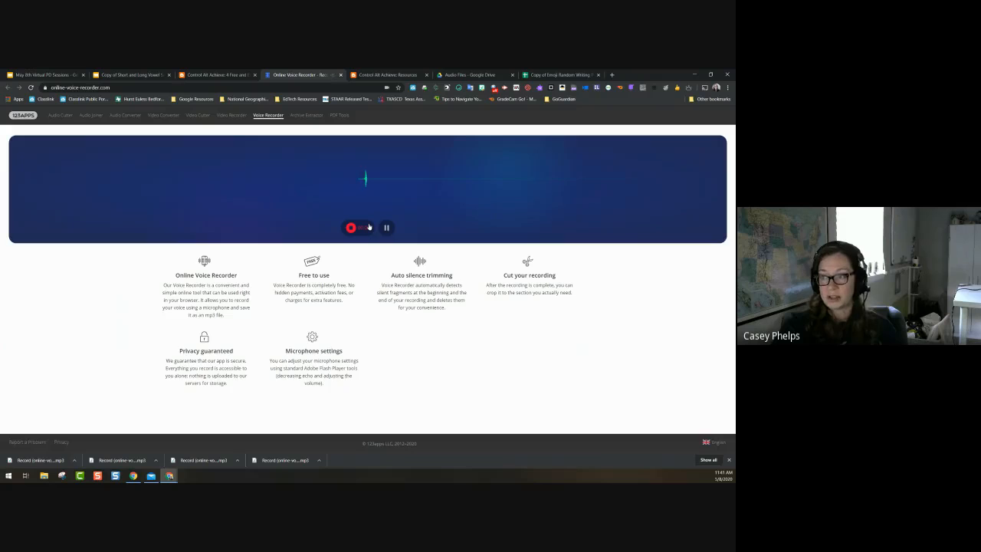
pyautogui.click(366, 227)
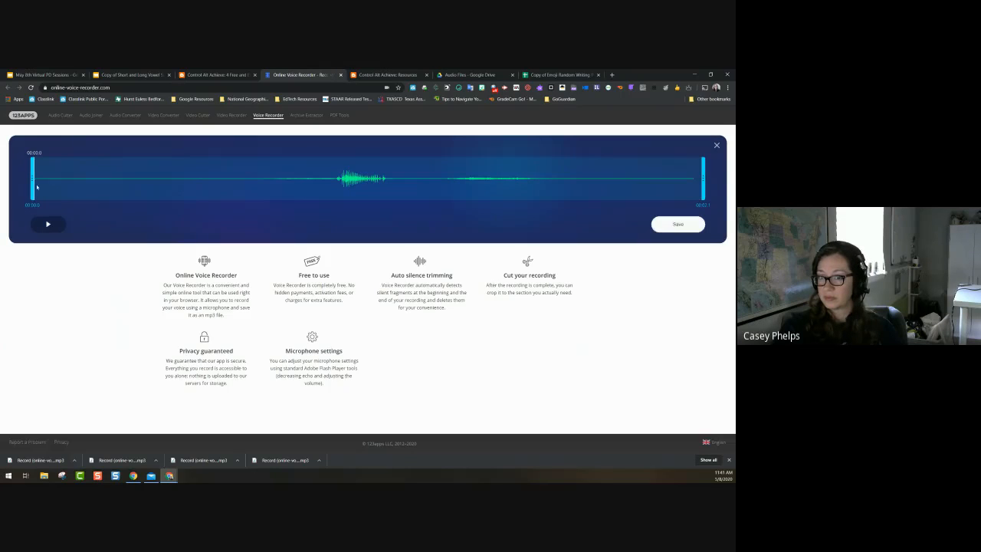
pyautogui.click(668, 225)
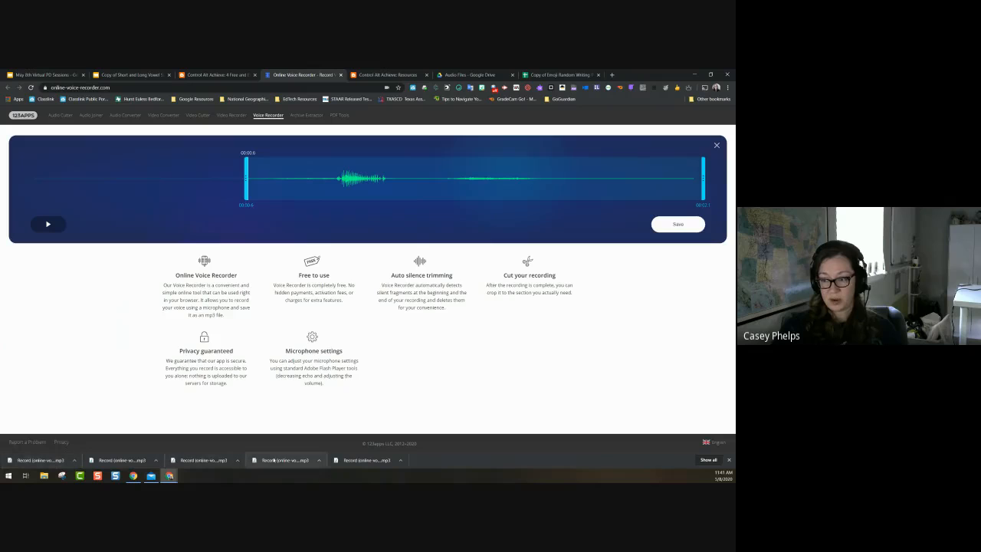
# Switch to the Audio Files folder in Google Drive and remove the old recording from it
pyautogui.click(468, 75)
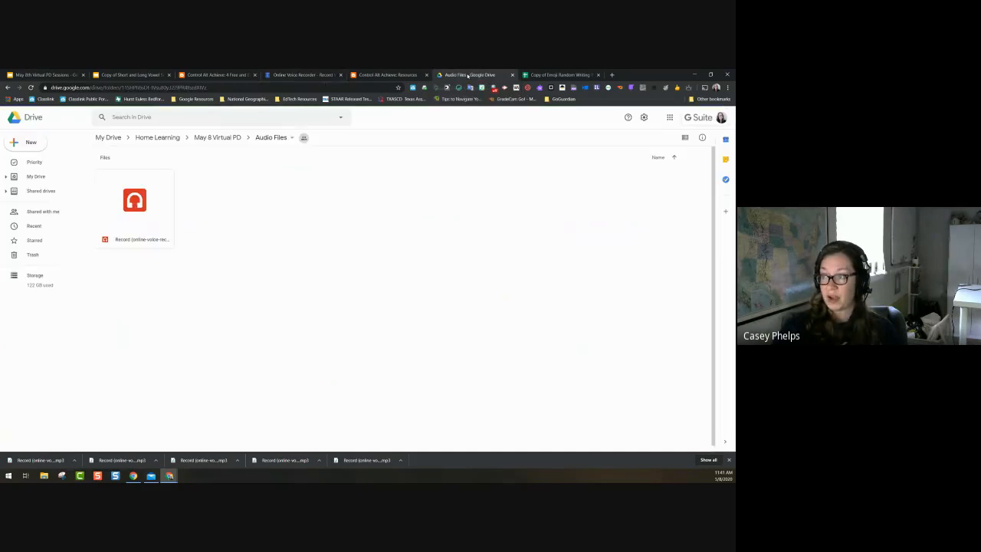
pyautogui.rightClick(134, 240)
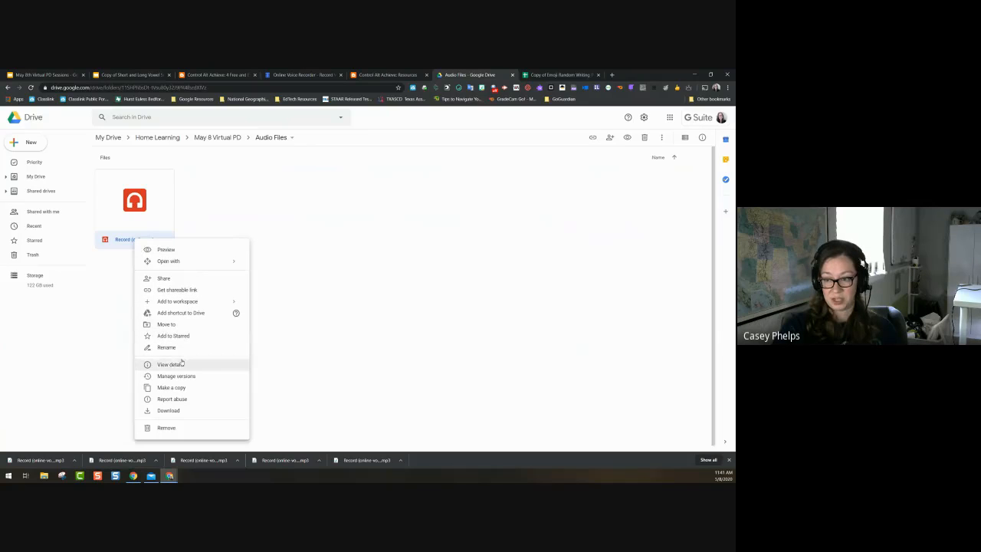
pyautogui.click(166, 427)
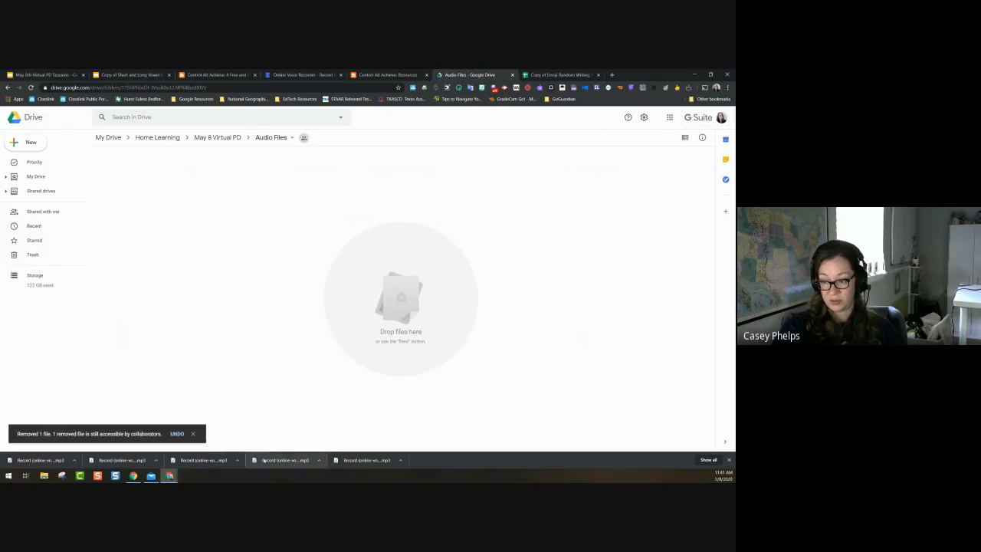
# Upload the downloaded Record (online-voice-recorder.com) (2).mp3 to the Audio Files folder and rename it owl.mp3
pyautogui.moveTo(265, 461); pyautogui.dragTo(243, 317)
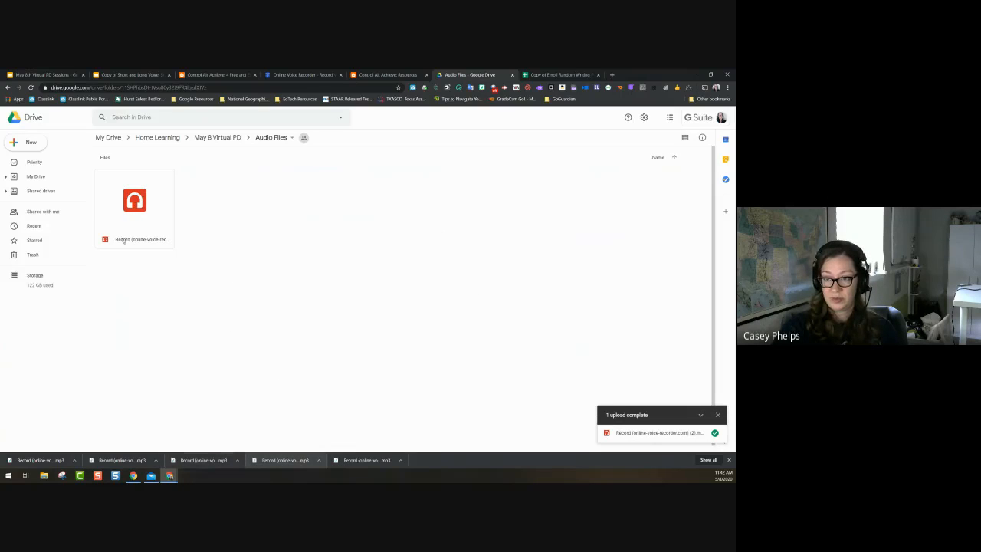
pyautogui.rightClick(124, 240)
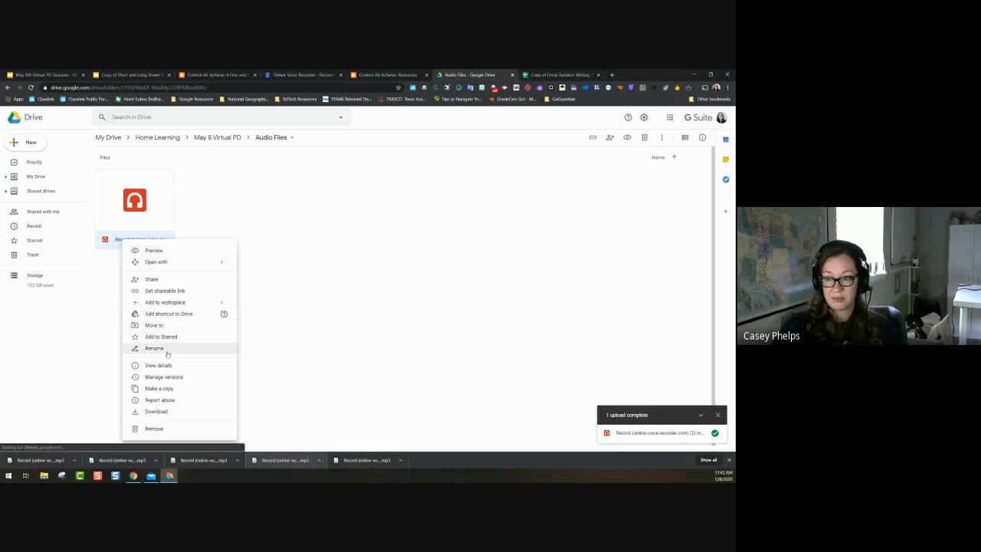
pyautogui.click(166, 350)
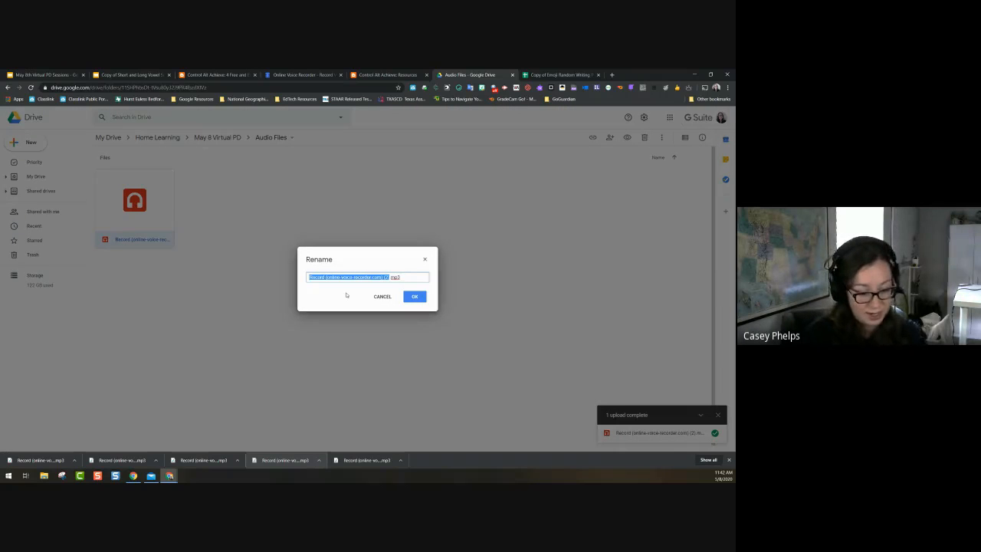
pyautogui.write('owl')
pyautogui.click(415, 299)
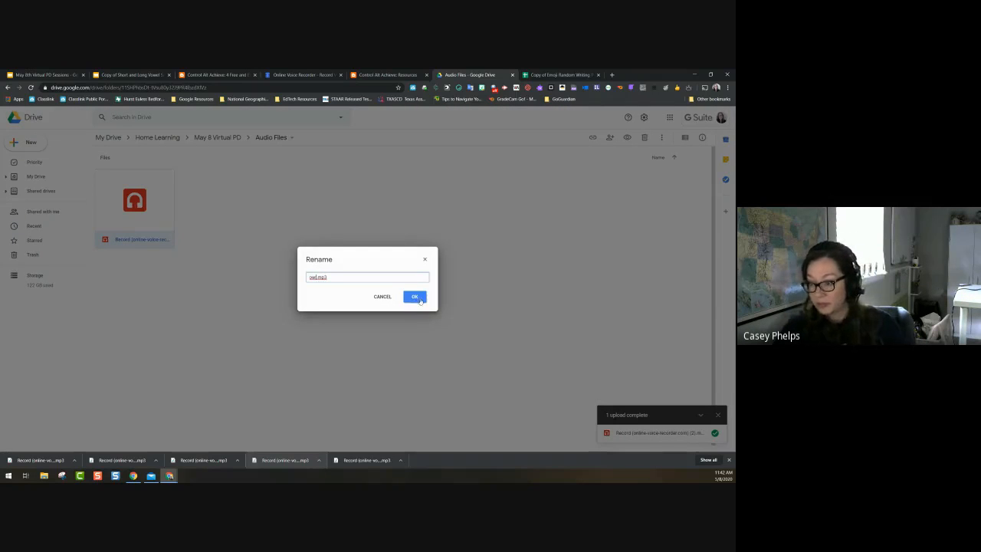
# Upload the downloaded Record (online-voice-recorder.com) (3).mp3 to the Audio Files folder
pyautogui.moveTo(215, 430); pyautogui.dragTo(255, 265)
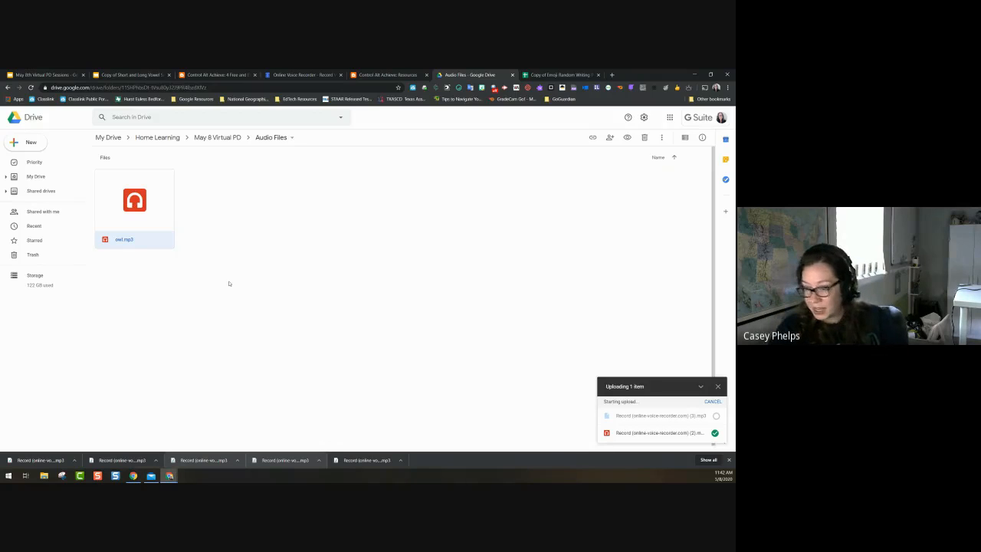
pyautogui.moveTo(151, 476)
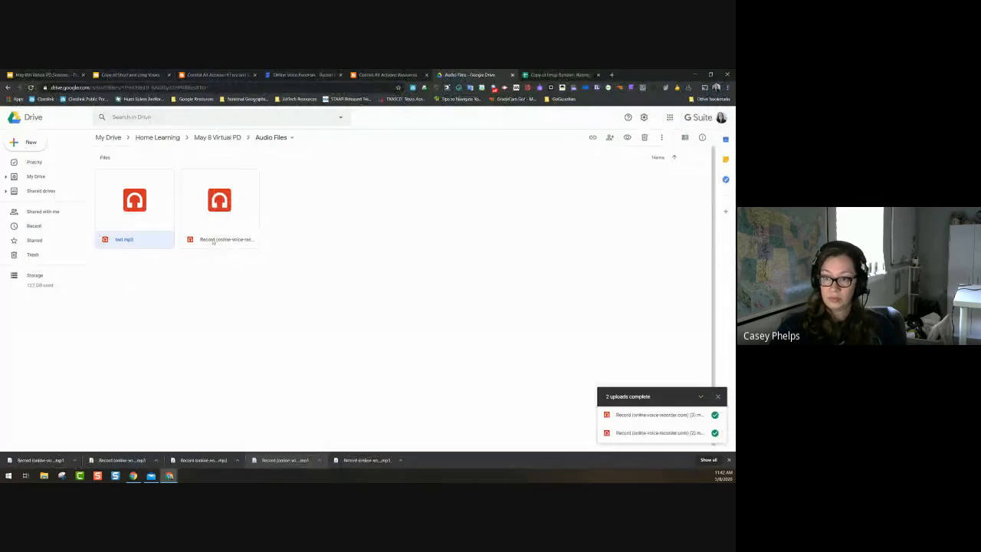
# Rename the uploaded Record (online-voice-recorder.com) (3).mp3 in the Audio Files folder as squirrel.mp3
pyautogui.rightClick(213, 242)
pyautogui.click(237, 346)
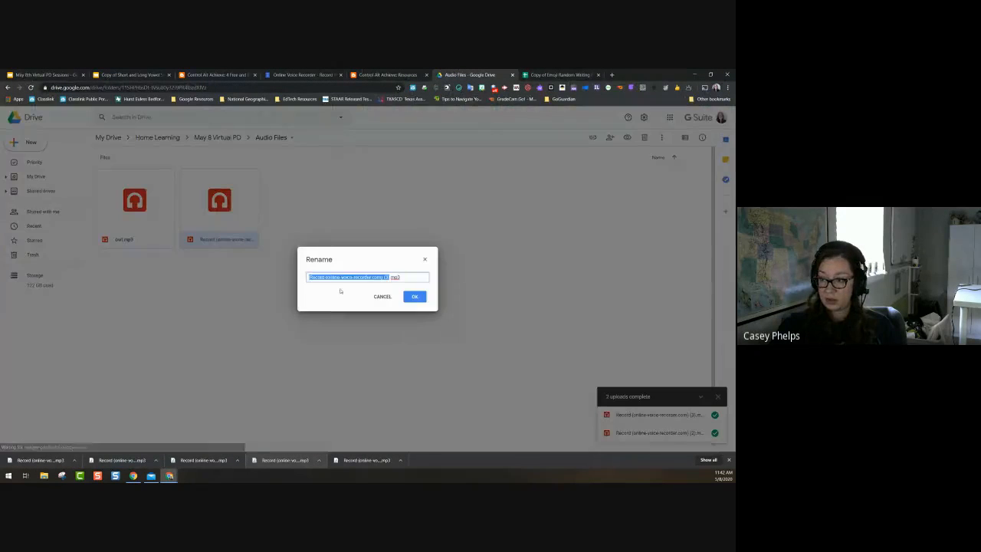
pyautogui.write('s')
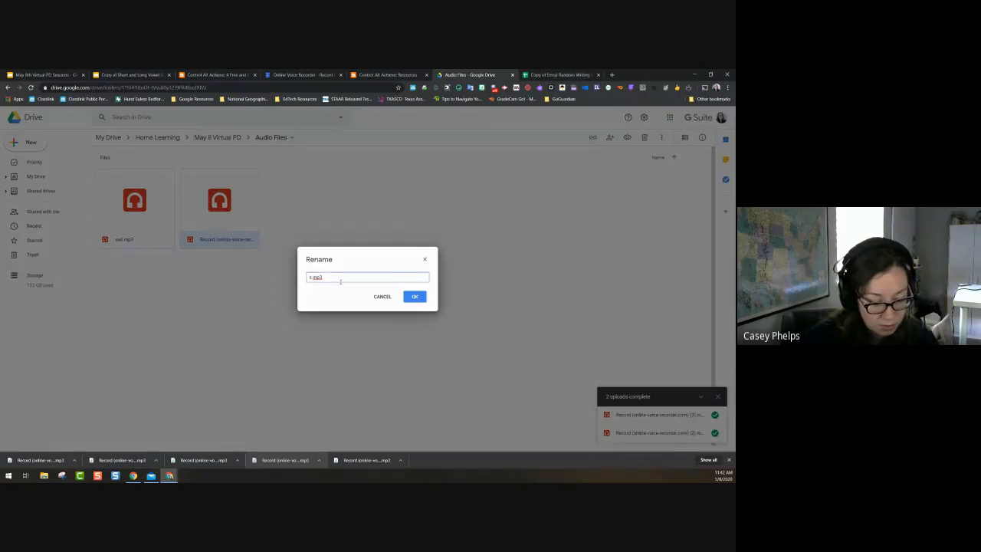
pyautogui.write('quirrel')
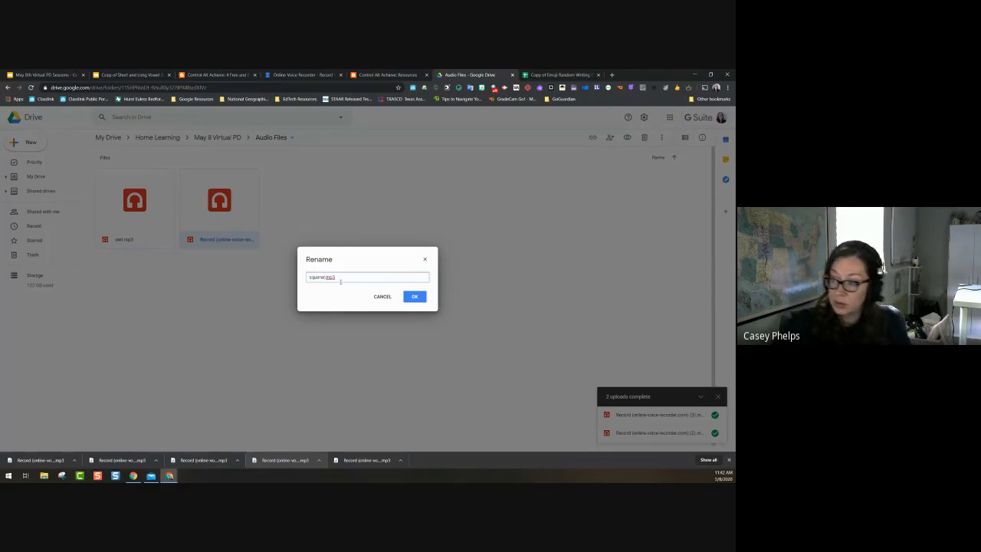
pyautogui.press('Return')
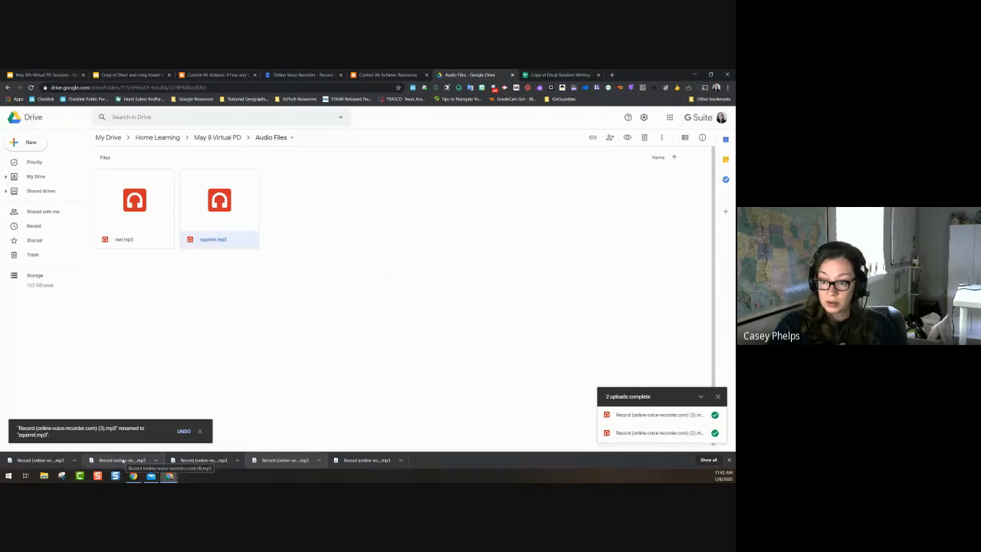
# Upload the downloaded Record (online-voice-recorder.com) (4).mp3 to the Audio Files folder and rename it hippo.mp3
pyautogui.moveTo(123, 460); pyautogui.dragTo(329, 306)
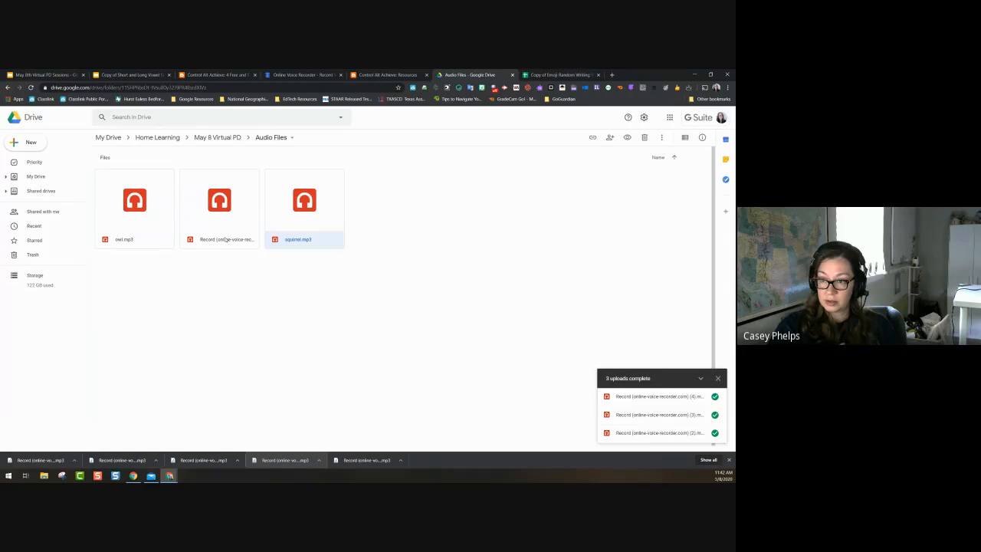
pyautogui.rightClick(226, 239)
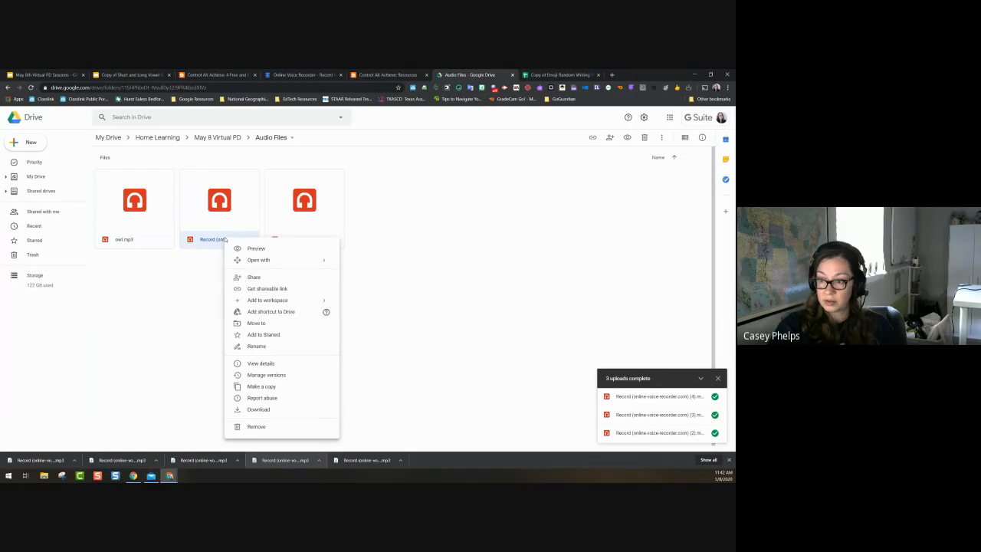
pyautogui.click(257, 346)
pyautogui.write('f')
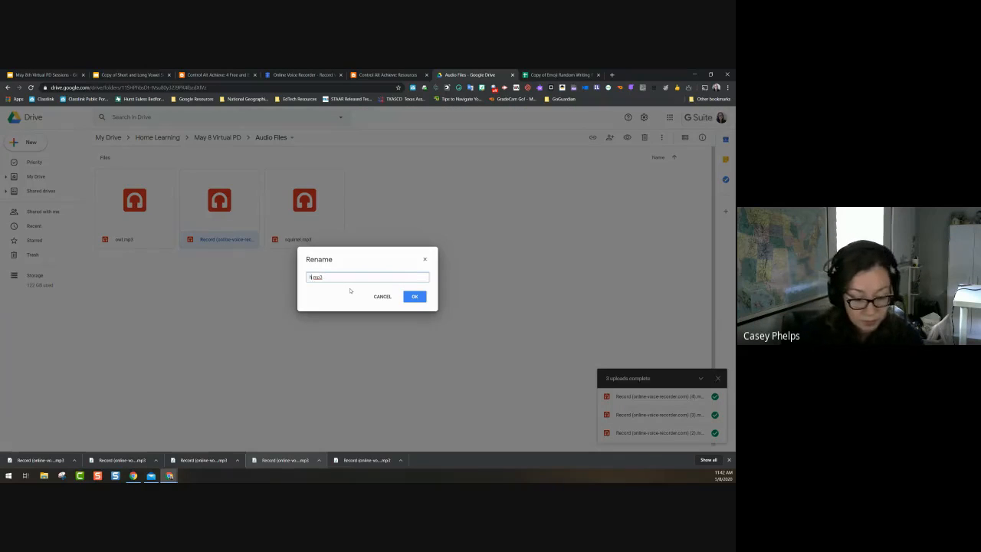
pyautogui.write('ippo')
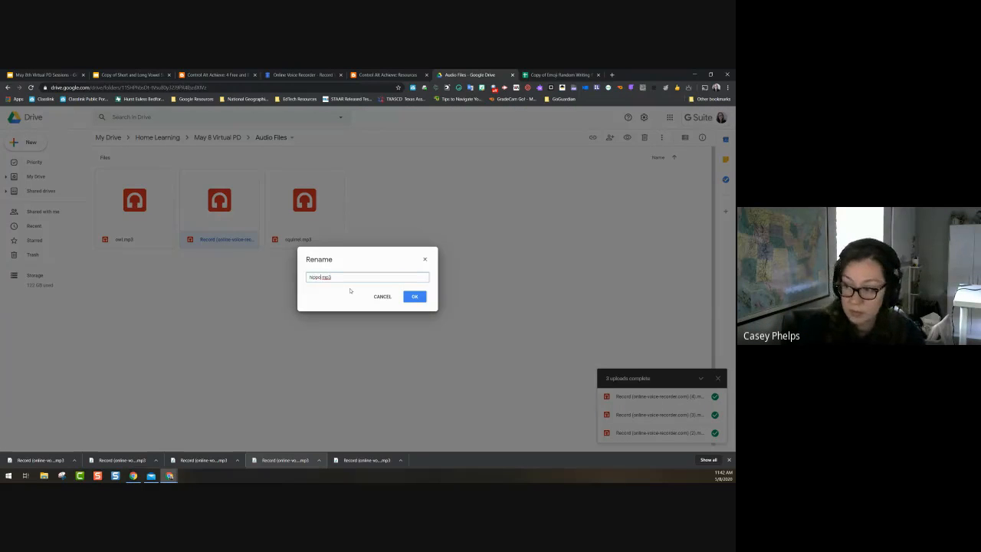
pyautogui.click(415, 296)
# Upload the downloaded Record (online-voice-recorder.com) (5).mp3 to the Audio Files folder and rename it fox.mp3
pyautogui.moveTo(60, 462); pyautogui.dragTo(311, 339)
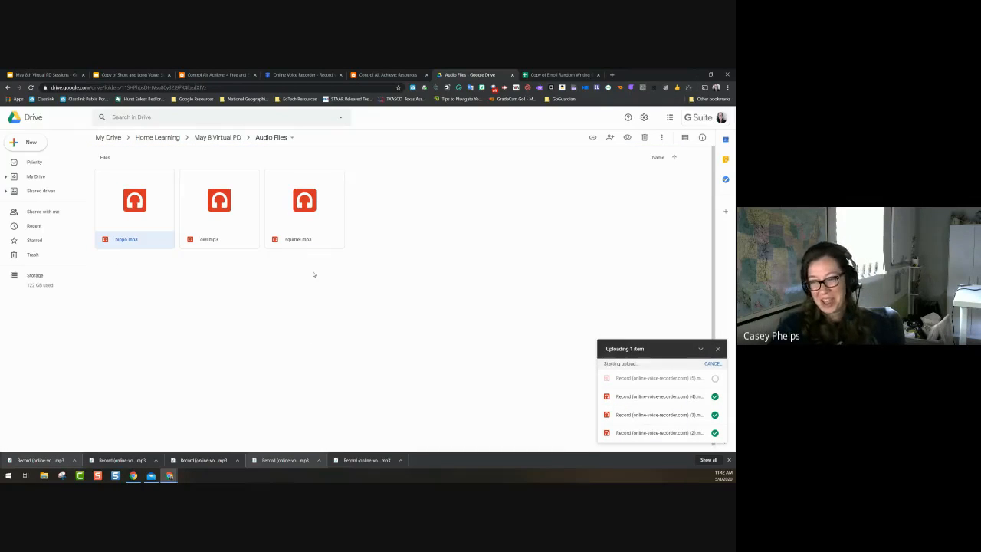
pyautogui.rightClick(312, 240)
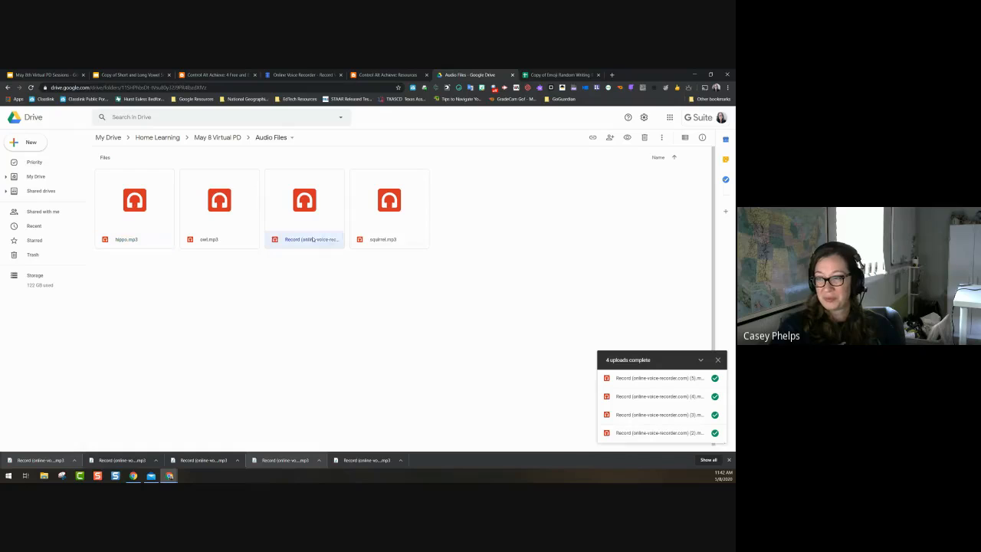
pyautogui.click(362, 347)
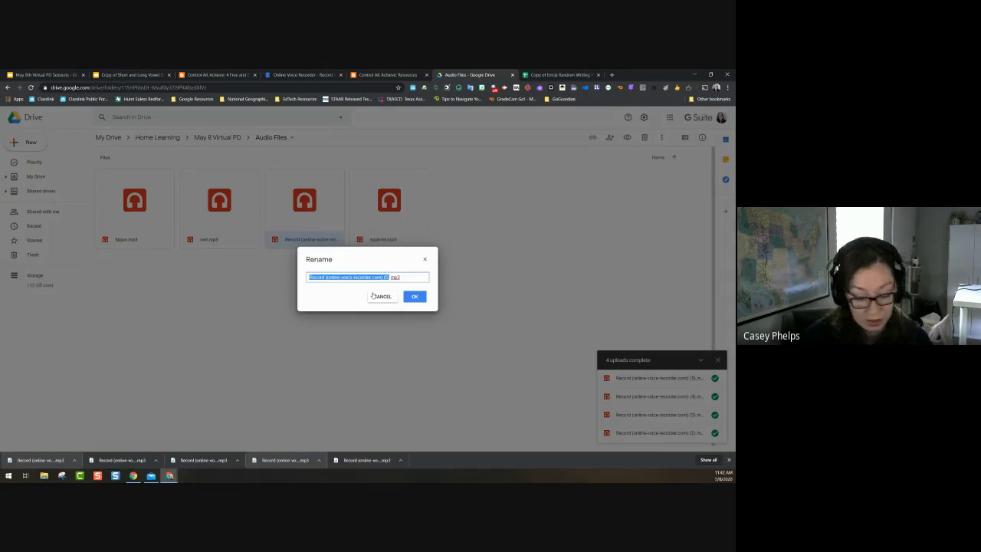
pyautogui.write('fox')
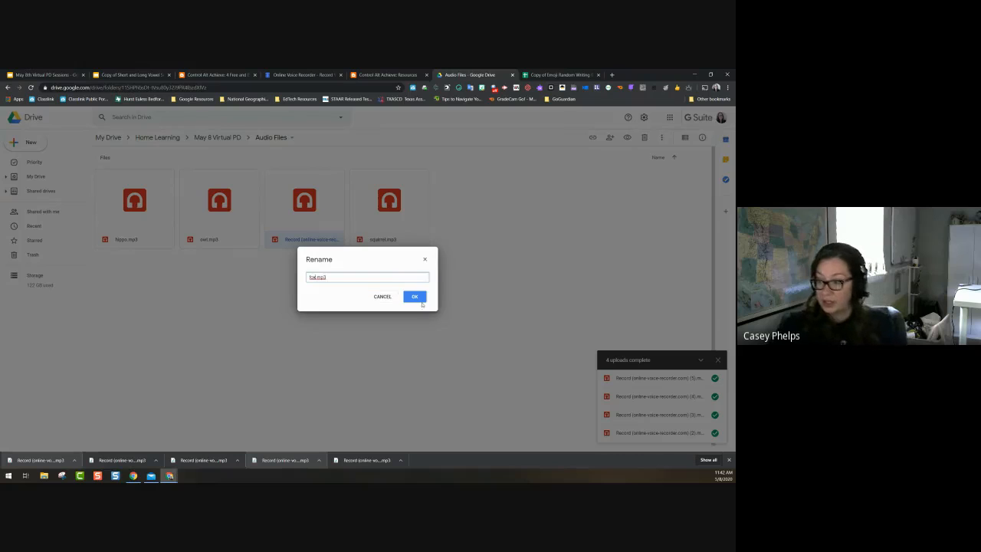
pyautogui.click(419, 299)
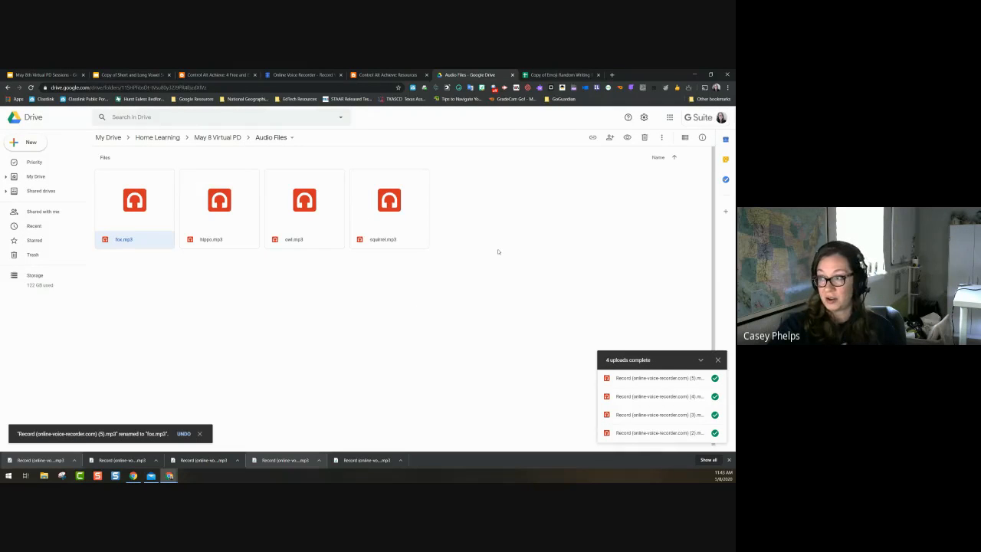
# Move the Audio Files folder into its own browser window and arrange it side by side with the May 8th Virtual PD Sessions presentation
pyautogui.moveTo(460, 74); pyautogui.dragTo(479, 155)
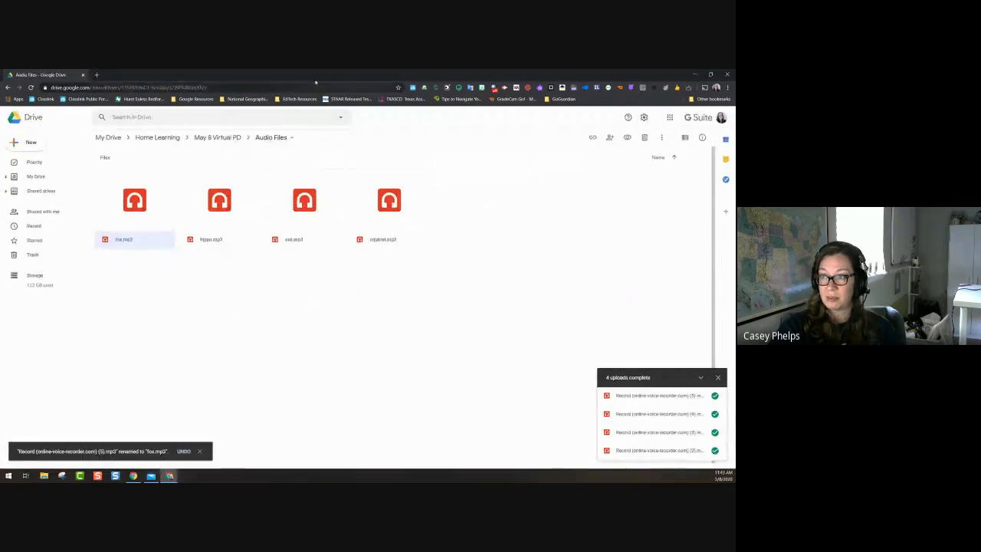
pyautogui.doubleClick(140, 76)
pyautogui.click(140, 76)
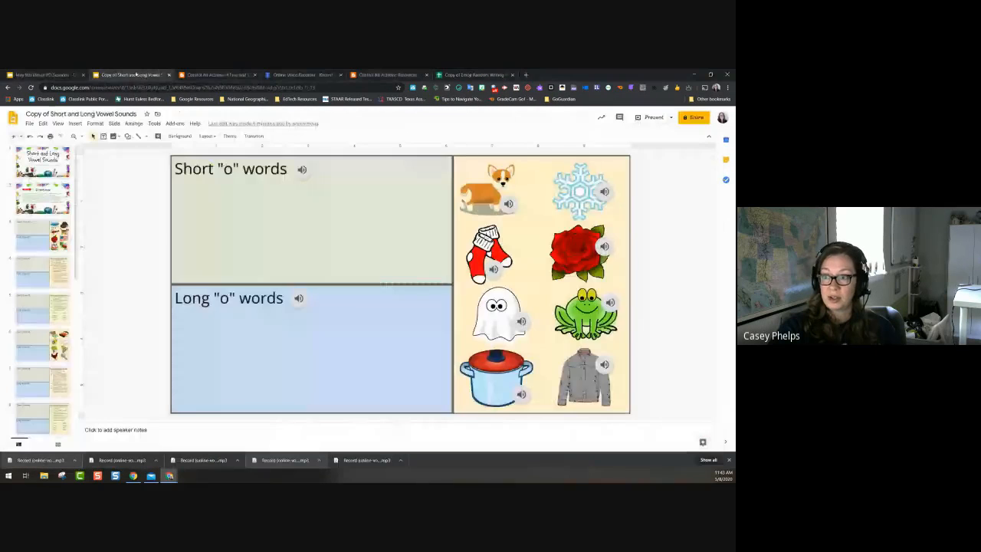
pyautogui.click(55, 73)
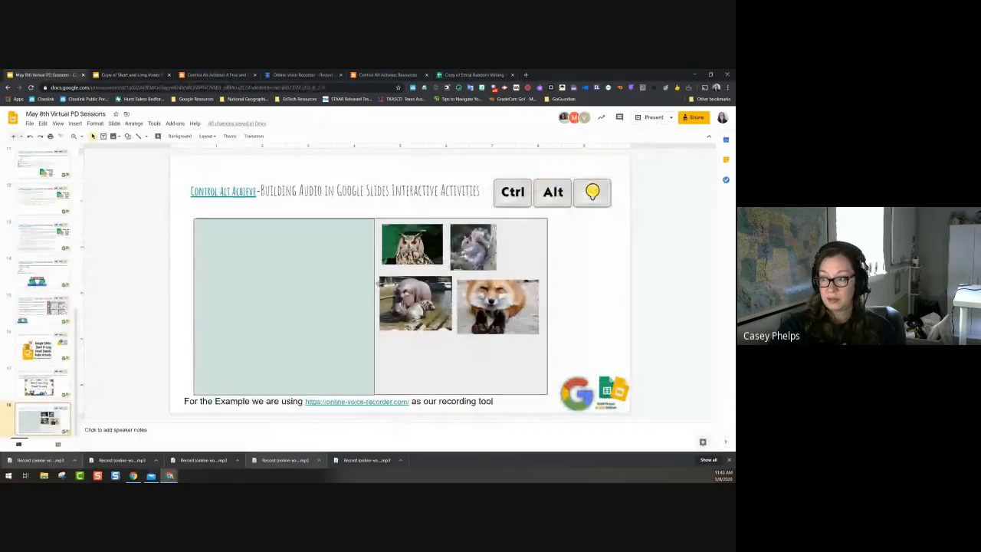
pyautogui.moveTo(519, 98); pyautogui.dragTo(243, 78)
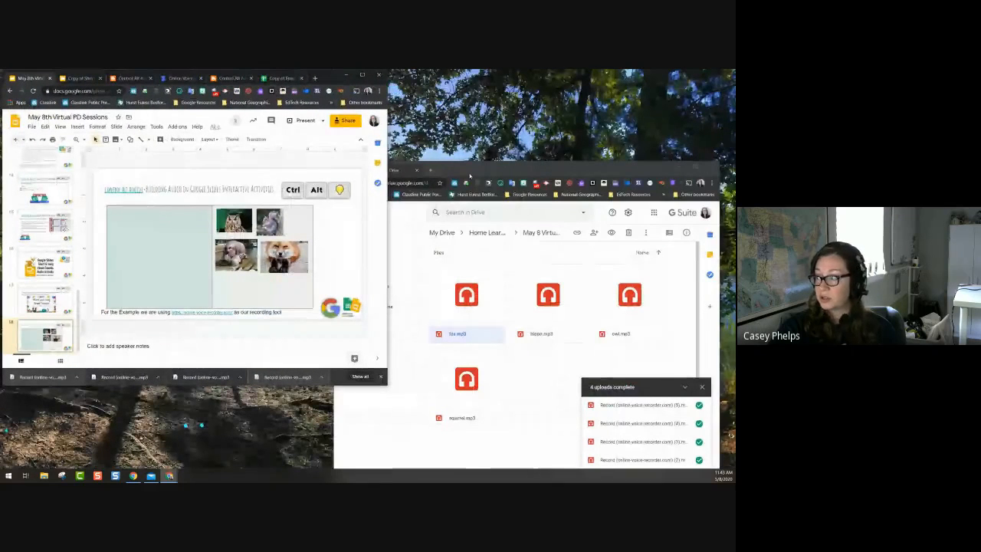
pyautogui.moveTo(459, 167); pyautogui.dragTo(532, 81)
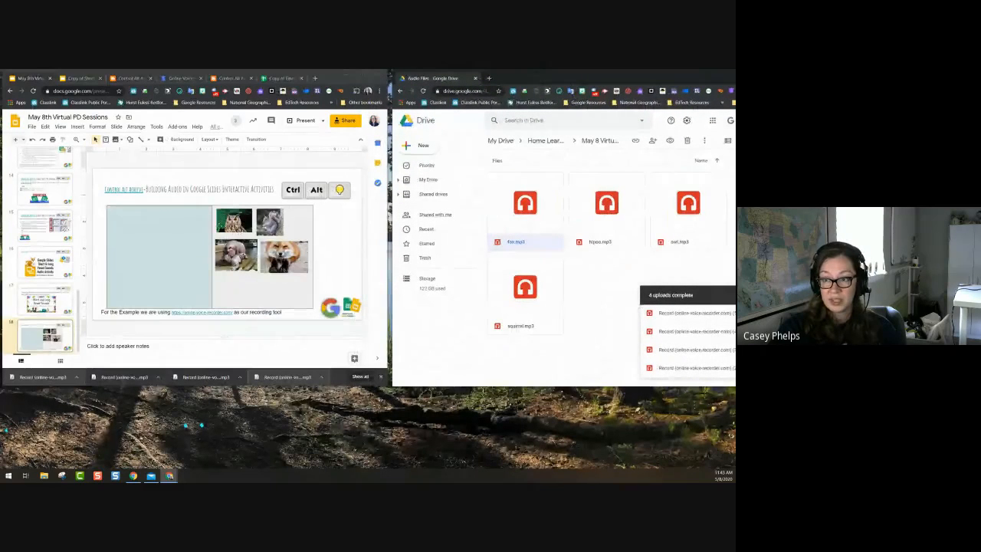
# Insert fox.mp3 from My Drive as audio on the slide with the four animal images
pyautogui.click(165, 230)
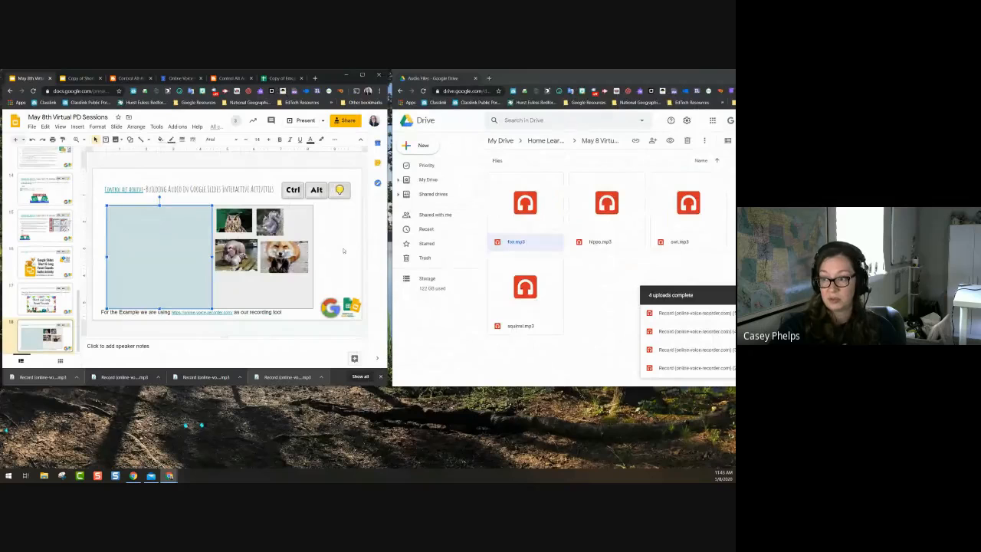
pyautogui.click(320, 228)
pyautogui.click(77, 127)
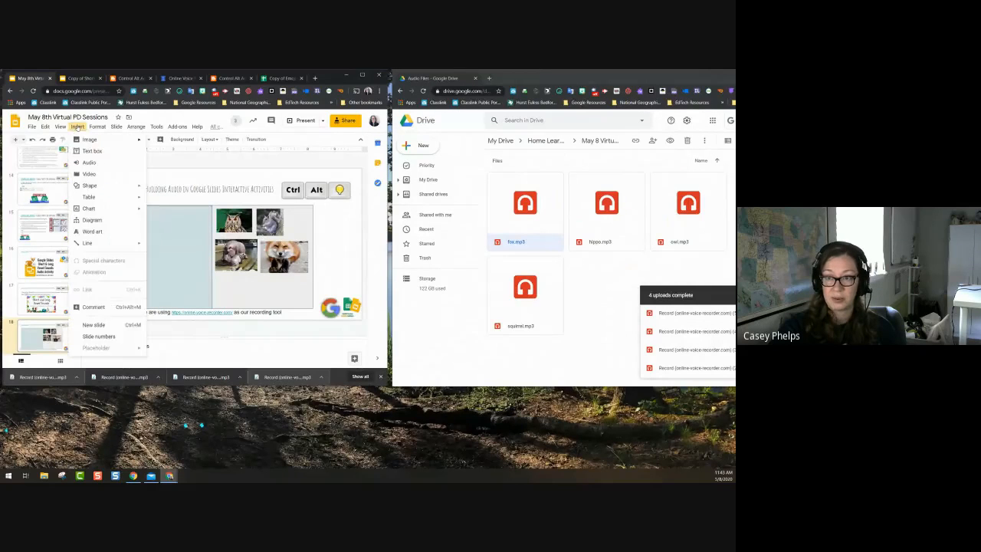
pyautogui.click(89, 162)
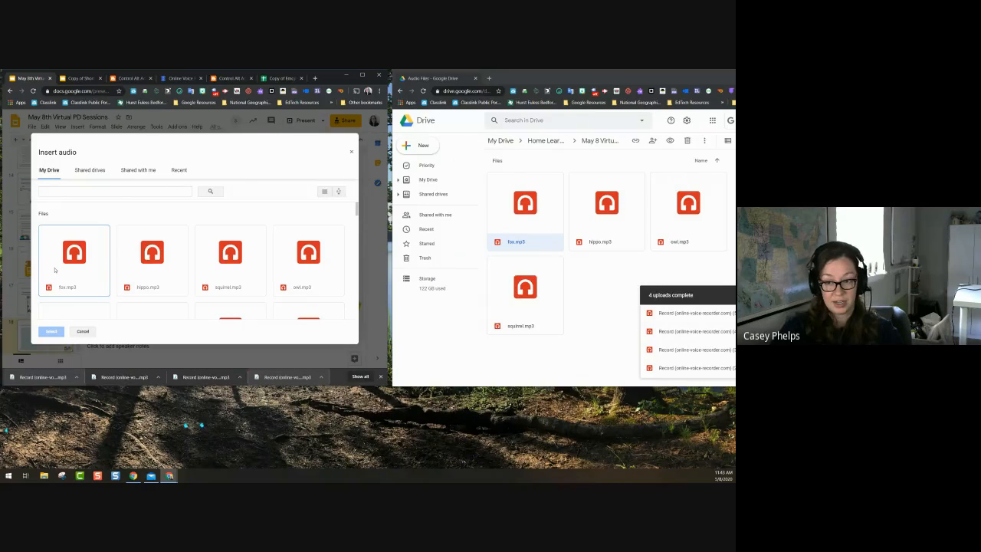
pyautogui.click(54, 269)
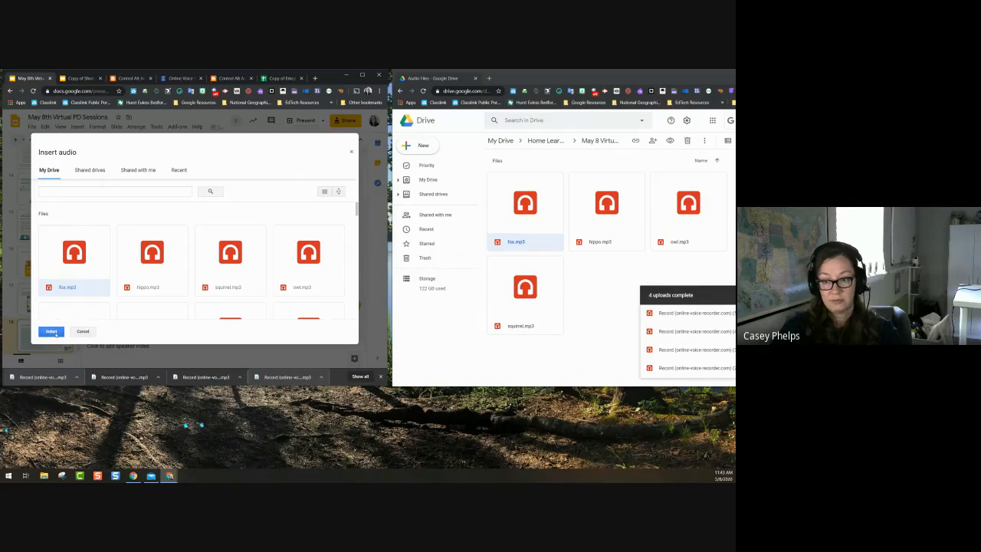
pyautogui.click(51, 332)
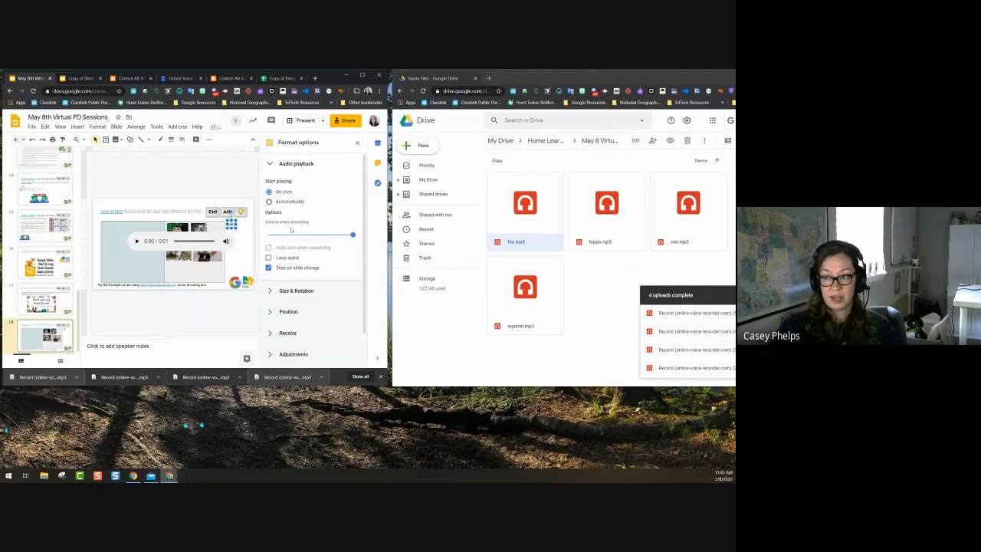
# Look over the audio format options, close them, and place the audio icon on the lower-right corner of the fox image
pyautogui.scroll(-1, 306, 341)
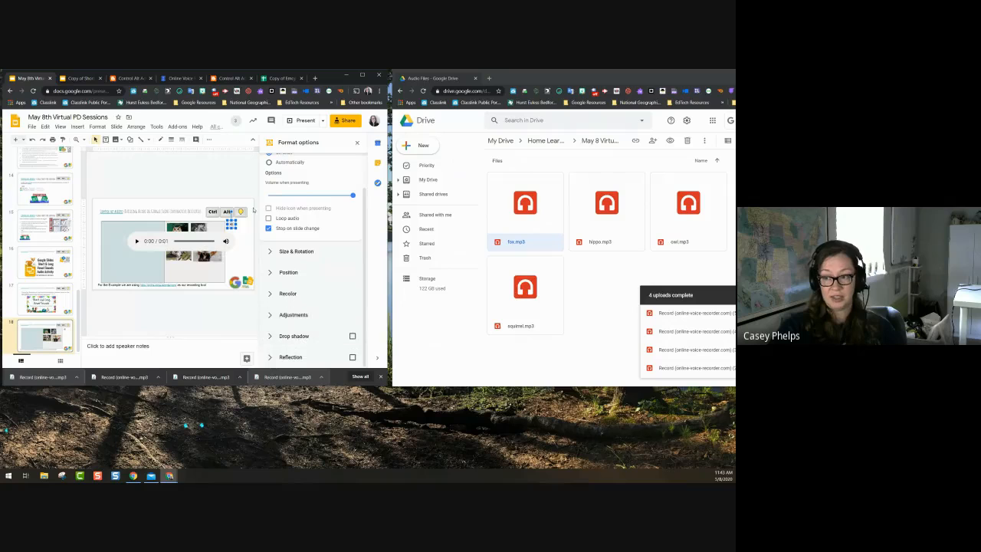
pyautogui.scroll(1, 320, 175)
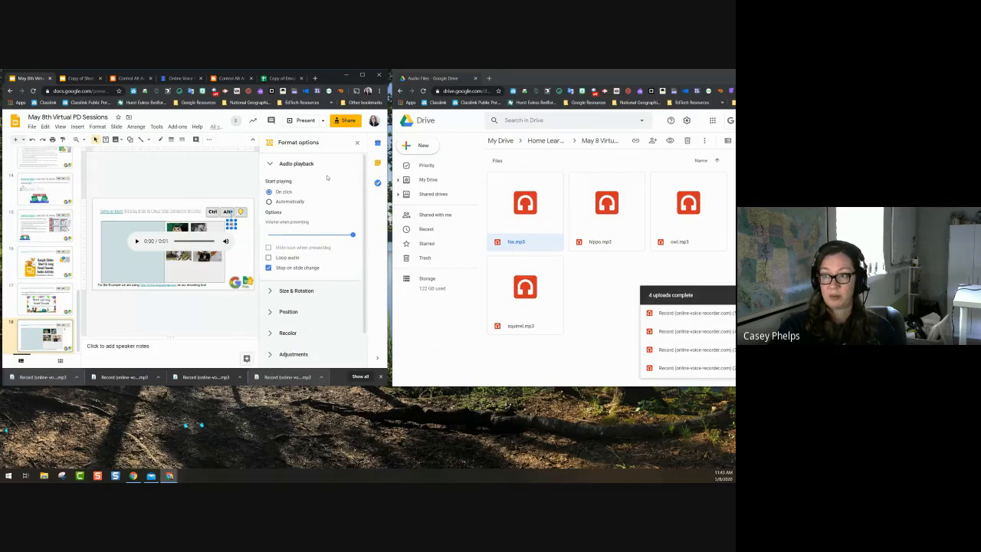
pyautogui.click(356, 142)
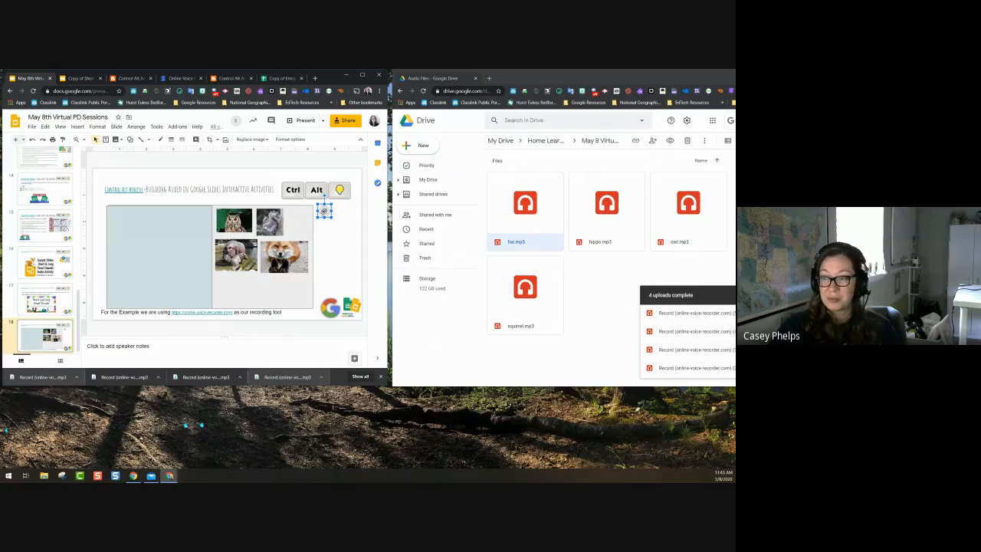
pyautogui.moveTo(303, 266); pyautogui.dragTo(301, 266)
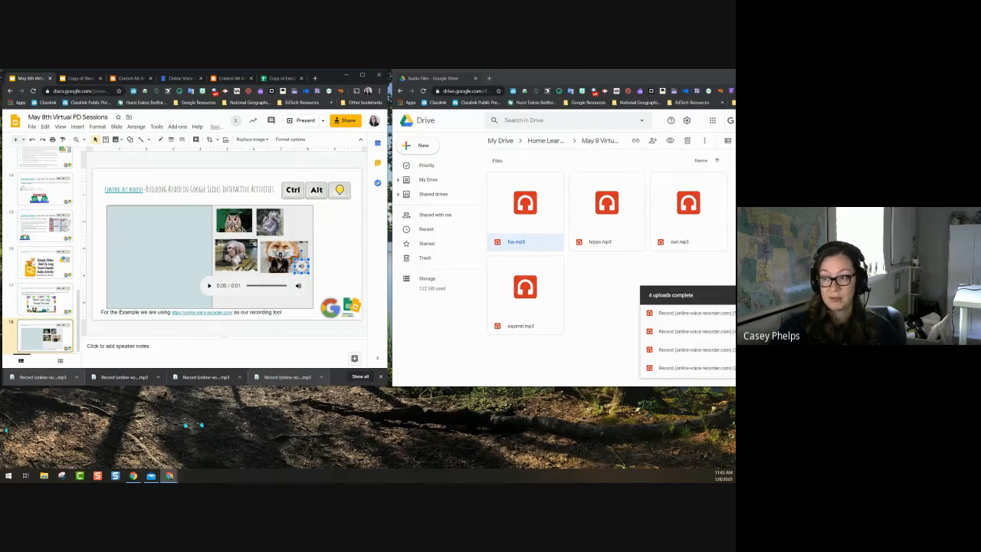
# Group the fox image with its audio icon and check that they move together
pyautogui.click(284, 253)
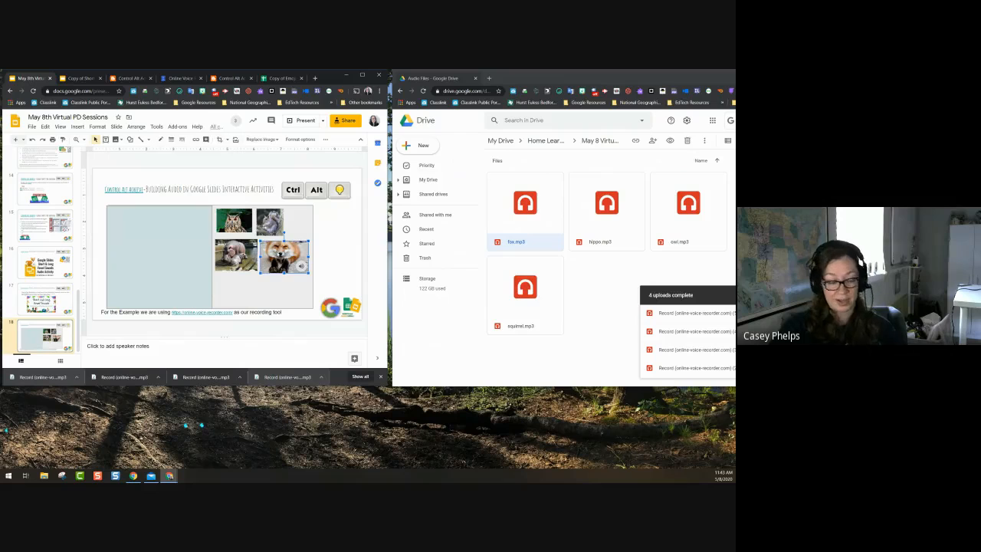
pyautogui.keyDown('shift'); pyautogui.click(301, 266); pyautogui.keyUp('shift')
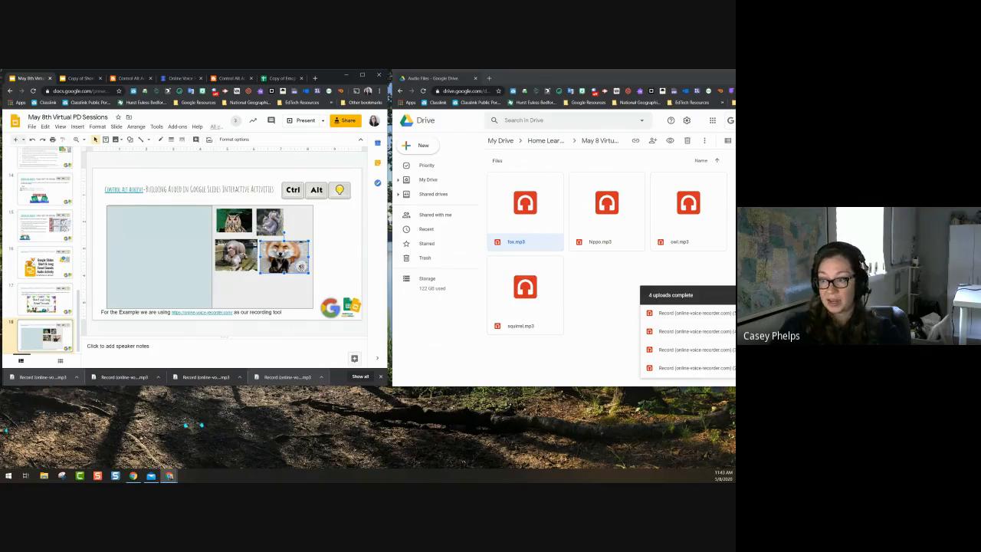
pyautogui.rightClick(281, 254)
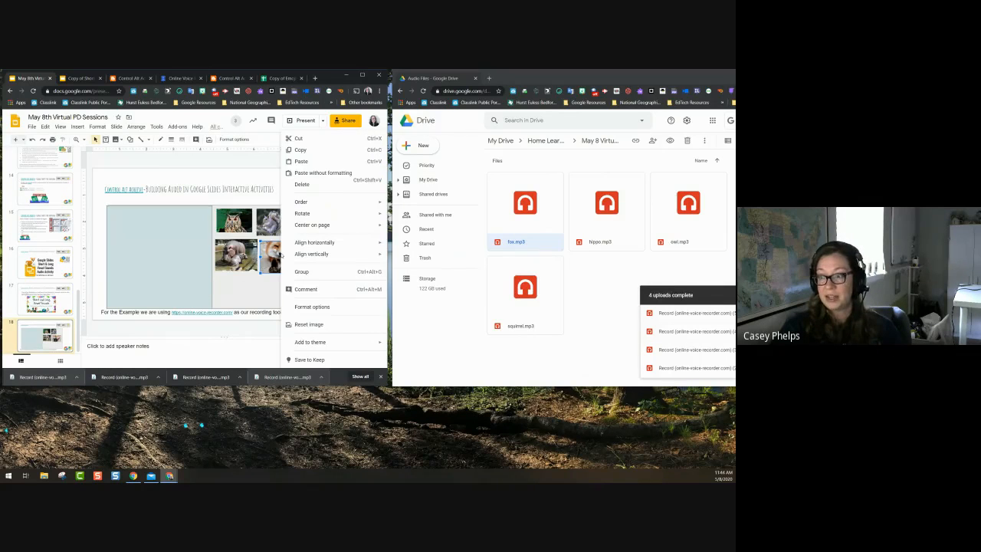
pyautogui.click(309, 273)
pyautogui.click(257, 263)
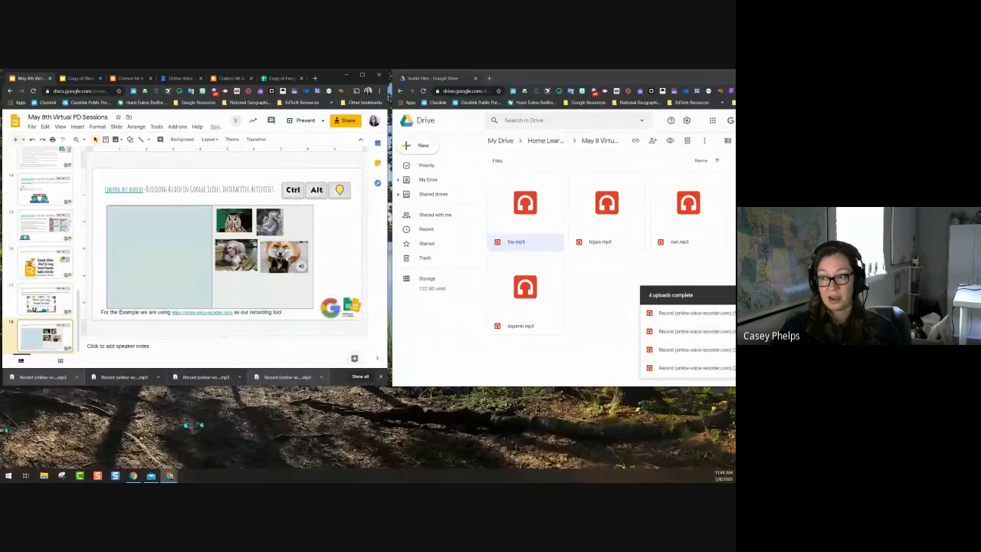
pyautogui.moveTo(284, 264)
pyautogui.mouseDown()
pyautogui.moveTo(168, 270)
pyautogui.moveTo(287, 256)
pyautogui.mouseUp()
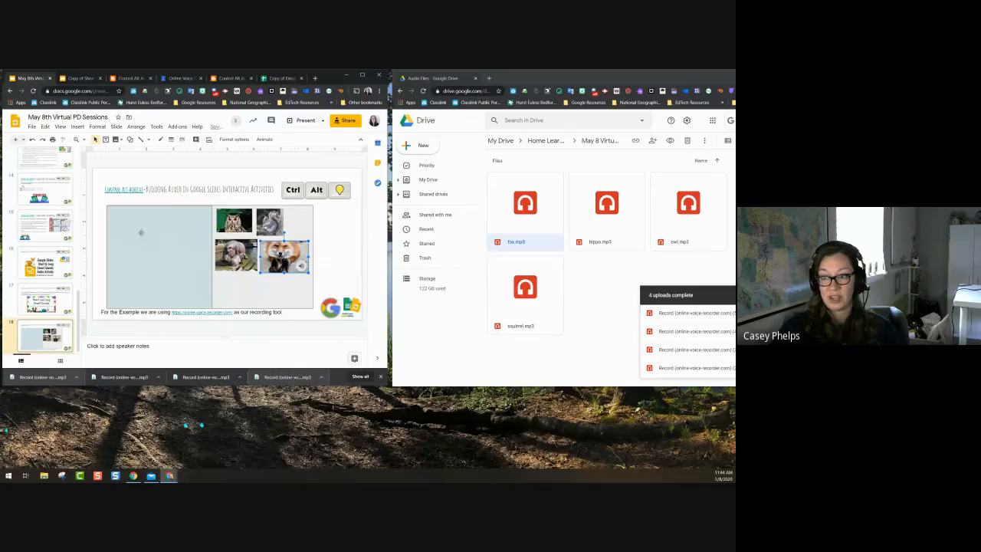
pyautogui.click(359, 240)
# Insert hippo.mp3 from My Drive as audio on the animal slide
pyautogui.click(77, 126)
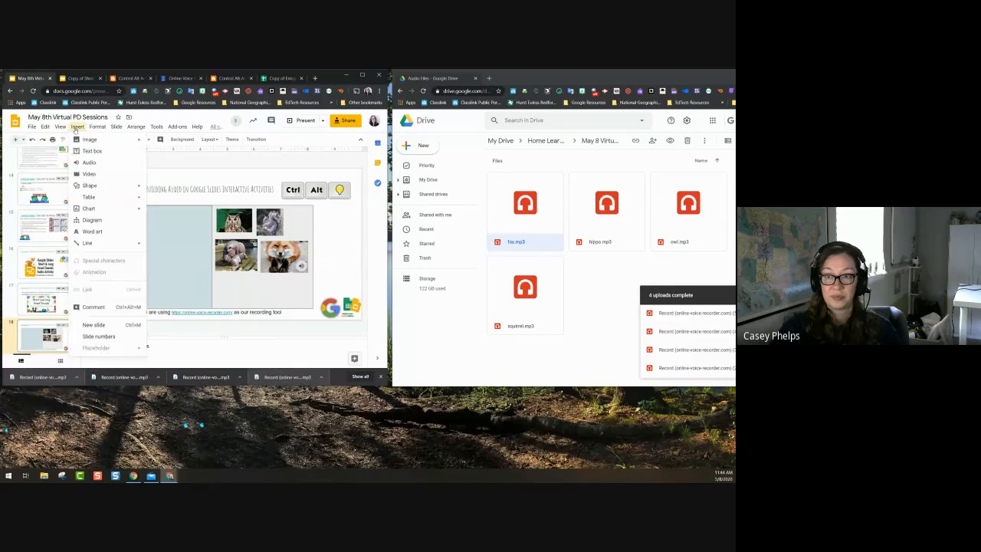
pyautogui.click(89, 163)
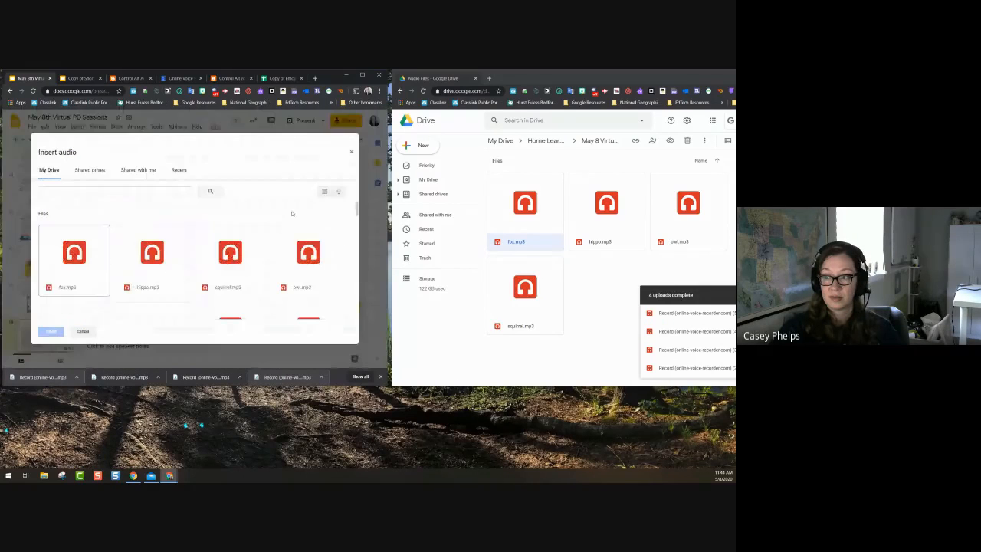
pyautogui.click(192, 248)
pyautogui.click(50, 332)
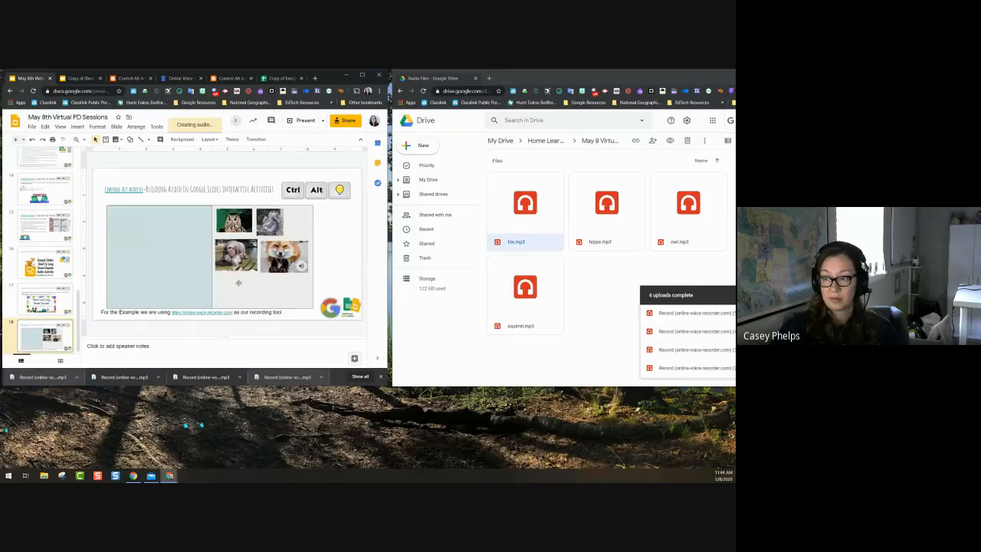
# Place the hippo audio icon on the lower-right corner of the hippo image and group the two
pyautogui.click(358, 143)
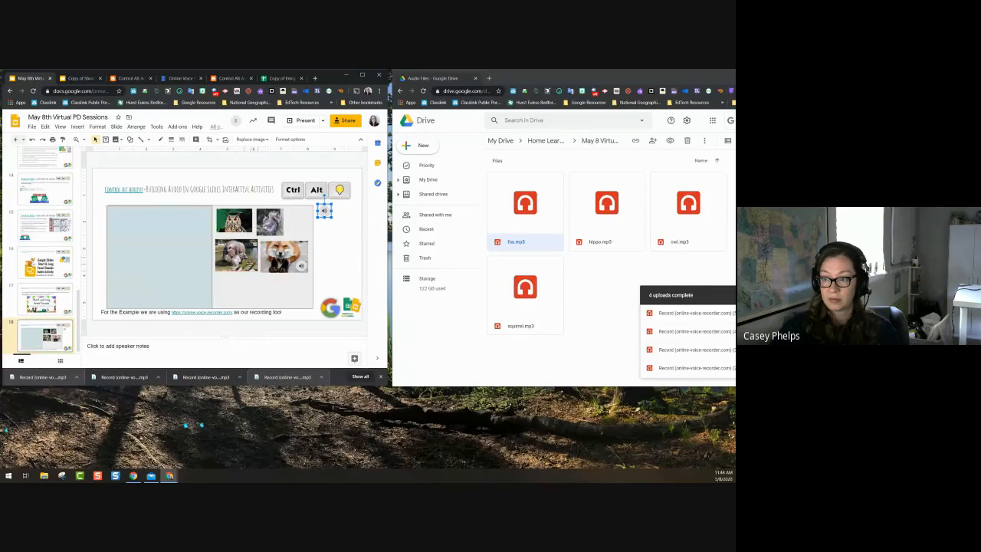
pyautogui.moveTo(323, 211); pyautogui.dragTo(249, 263)
pyautogui.click(230, 253)
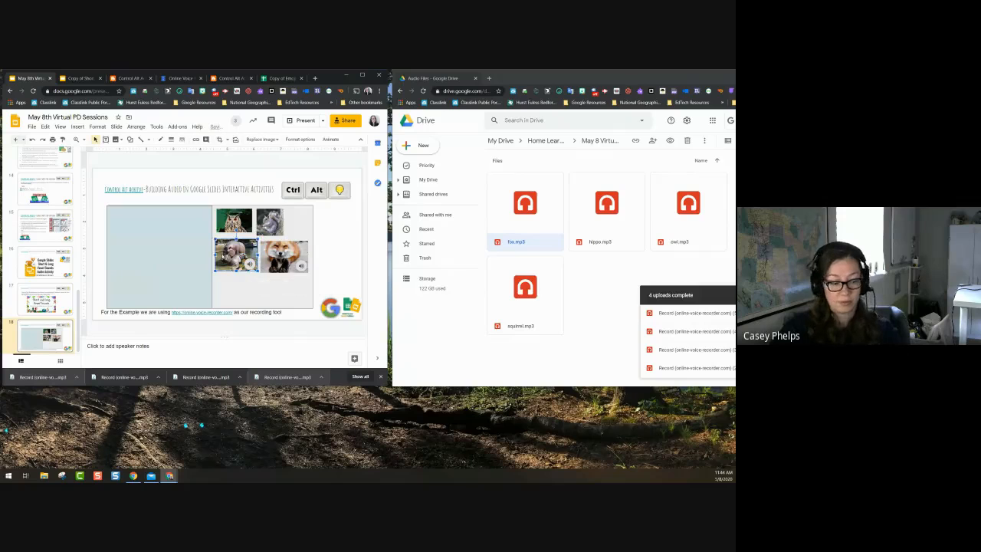
pyautogui.keyDown('shift'); pyautogui.click(249, 263); pyautogui.keyUp('shift')
pyautogui.rightClick(232, 259)
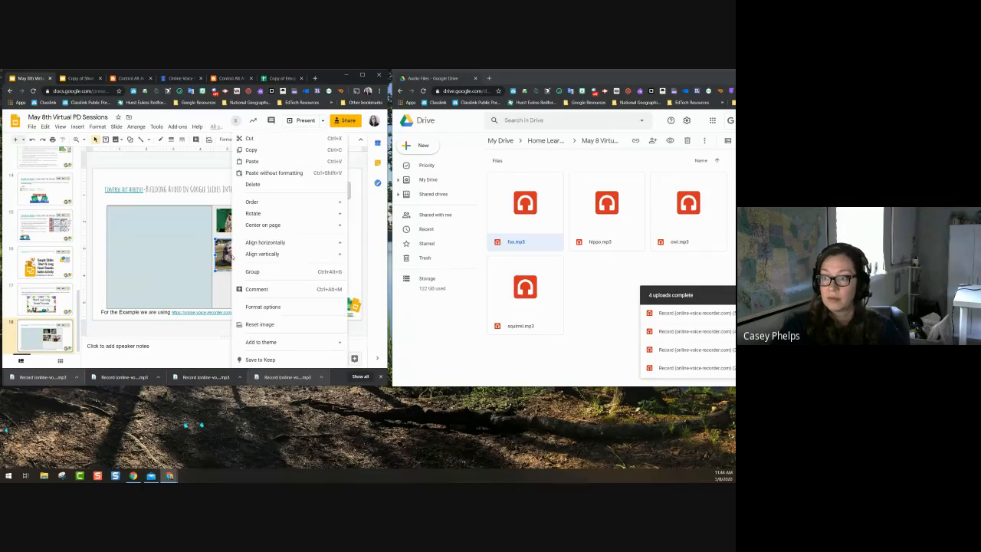
pyautogui.click(241, 274)
pyautogui.click(350, 255)
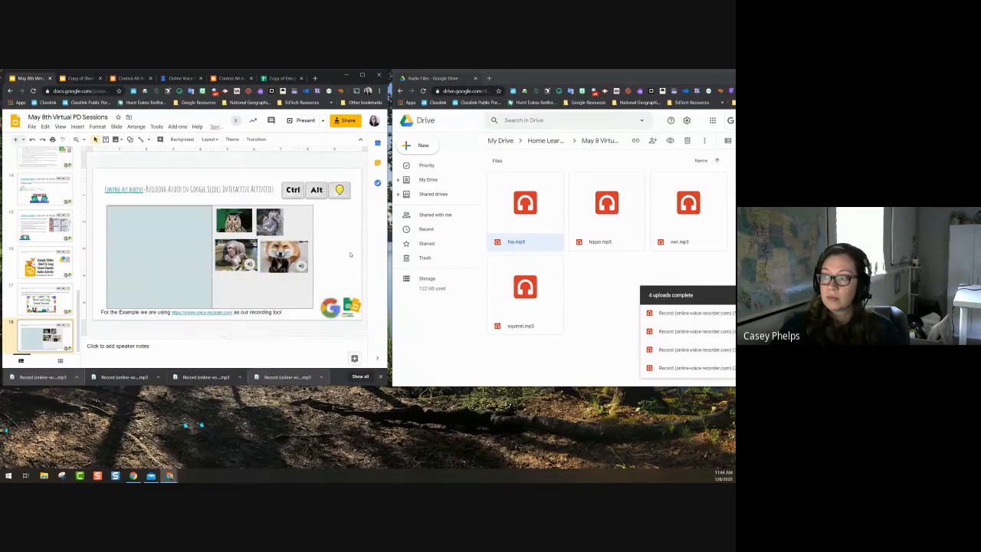
# Insert squirrel.mp3 from My Drive as audio on the animal slide and close its format options
pyautogui.click(77, 126)
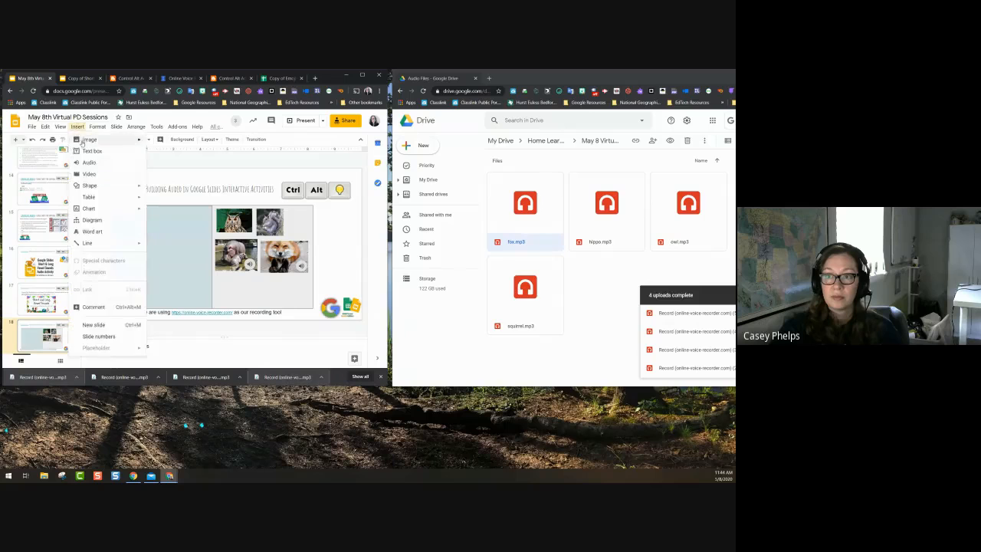
pyautogui.click(91, 163)
pyautogui.doubleClick(194, 247)
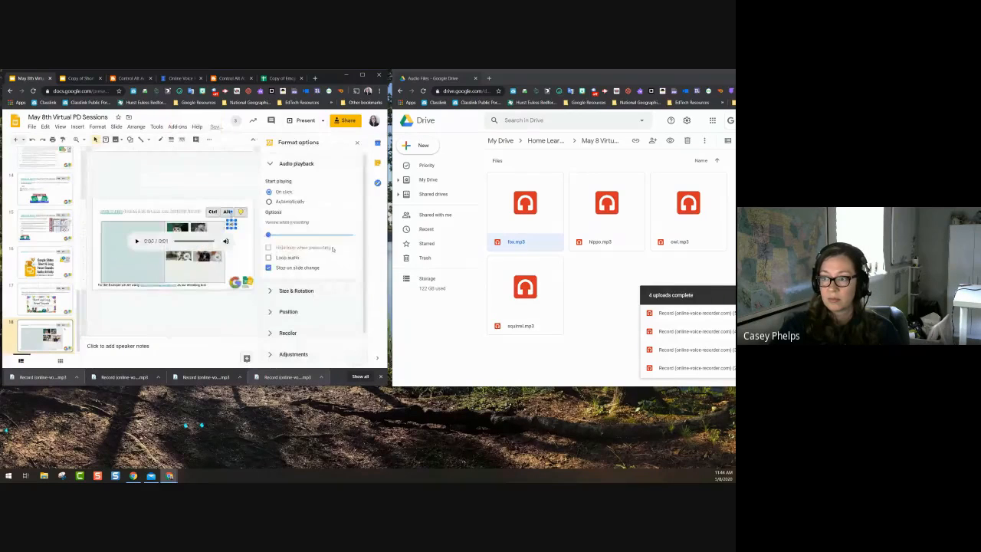
pyautogui.click(357, 143)
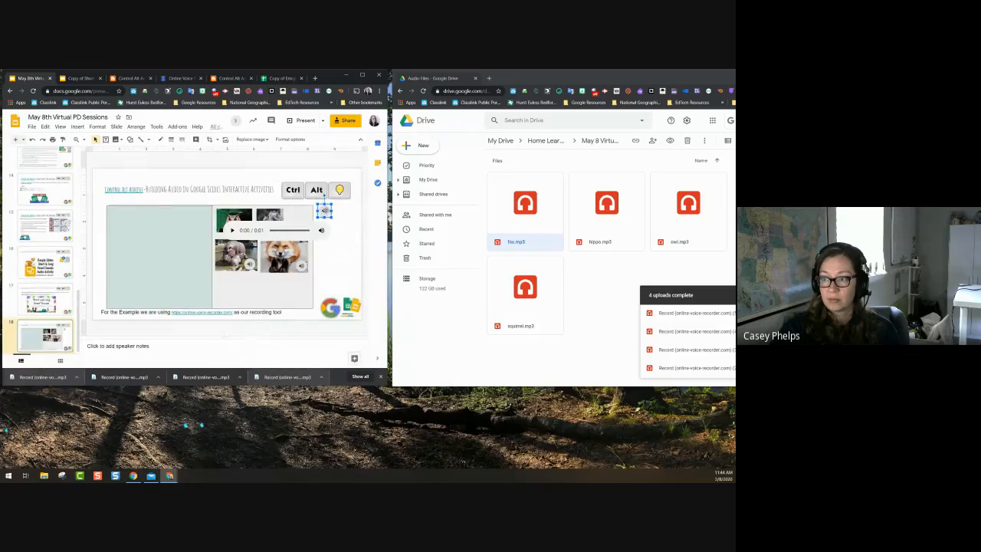
# Place the squirrel audio icon on the lower-right corner of the squirrel image and group the two
pyautogui.moveTo(325, 212); pyautogui.dragTo(284, 230)
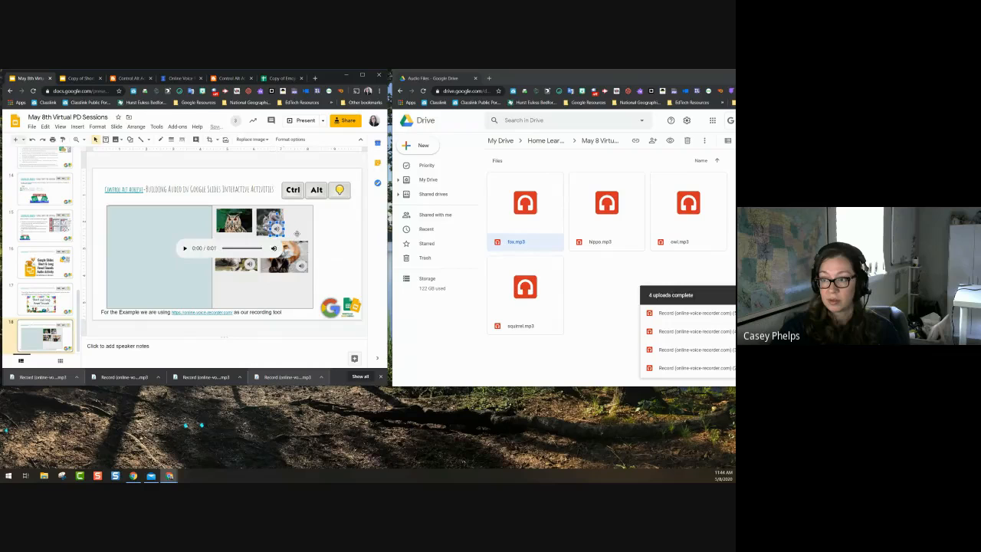
pyautogui.click(297, 232)
pyautogui.click(276, 228)
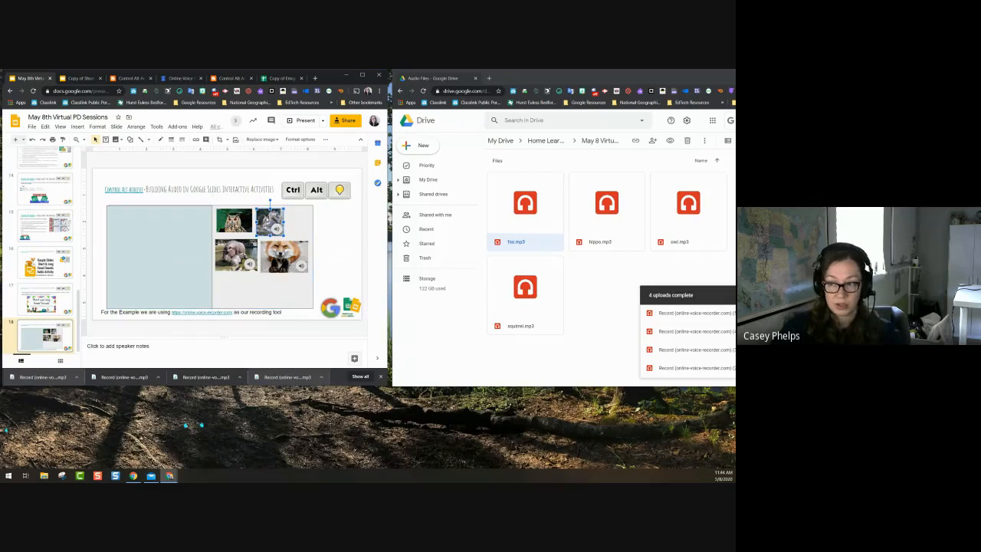
pyautogui.keyDown('shift'); pyautogui.click(277, 229); pyautogui.keyUp('shift')
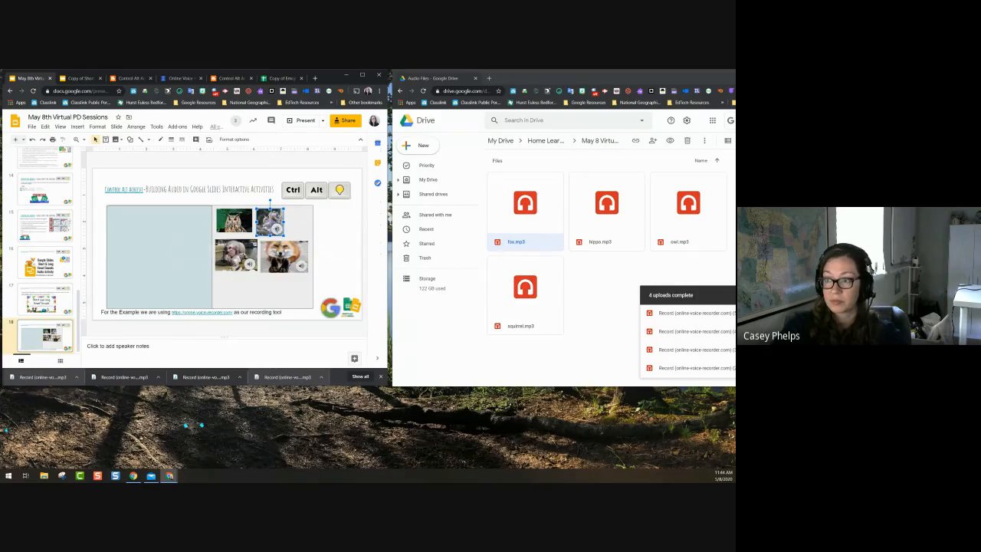
pyautogui.rightClick(278, 229)
pyautogui.click(312, 270)
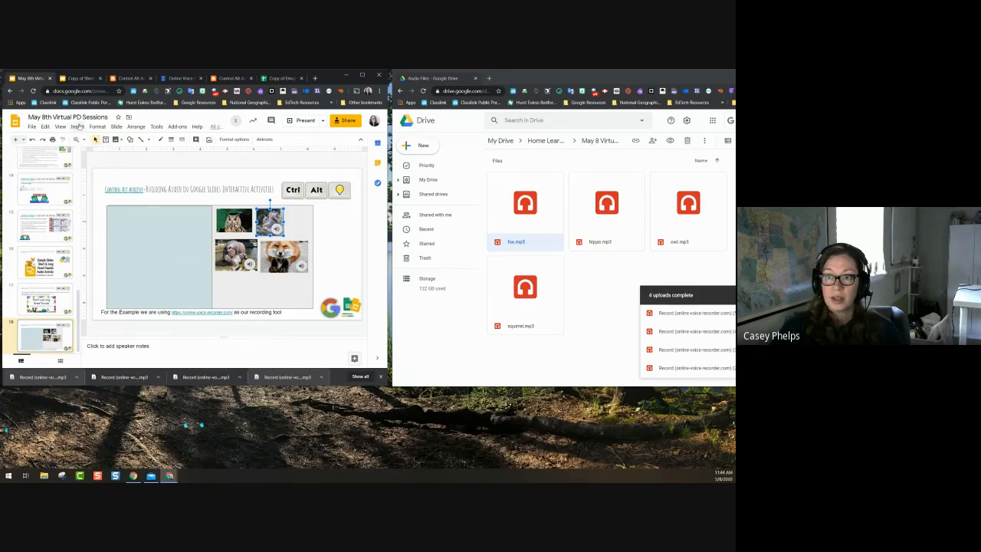
# Insert owl.mp3 from My Drive as audio on the animal slide and close its format options
pyautogui.click(77, 127)
pyautogui.click(92, 163)
pyautogui.click(284, 226)
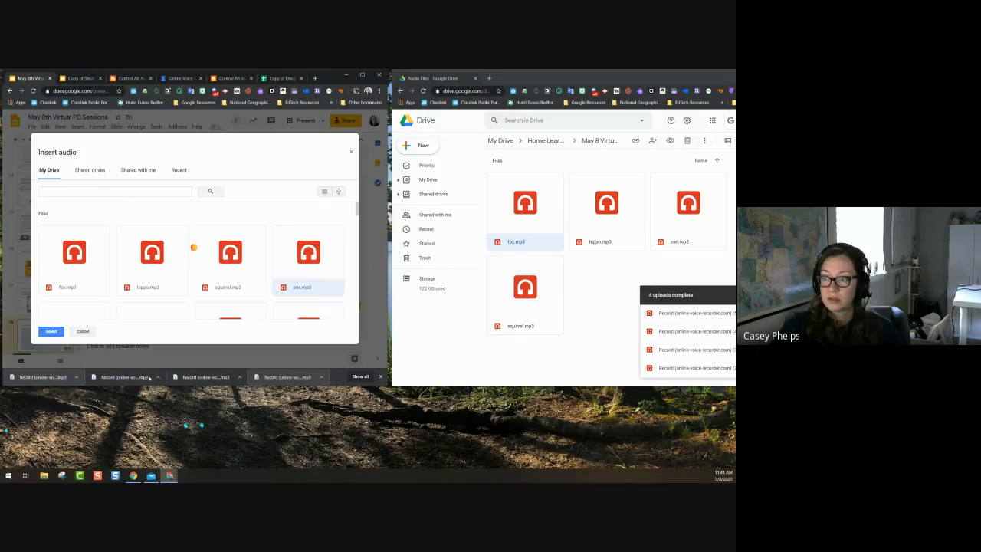
pyautogui.click(52, 331)
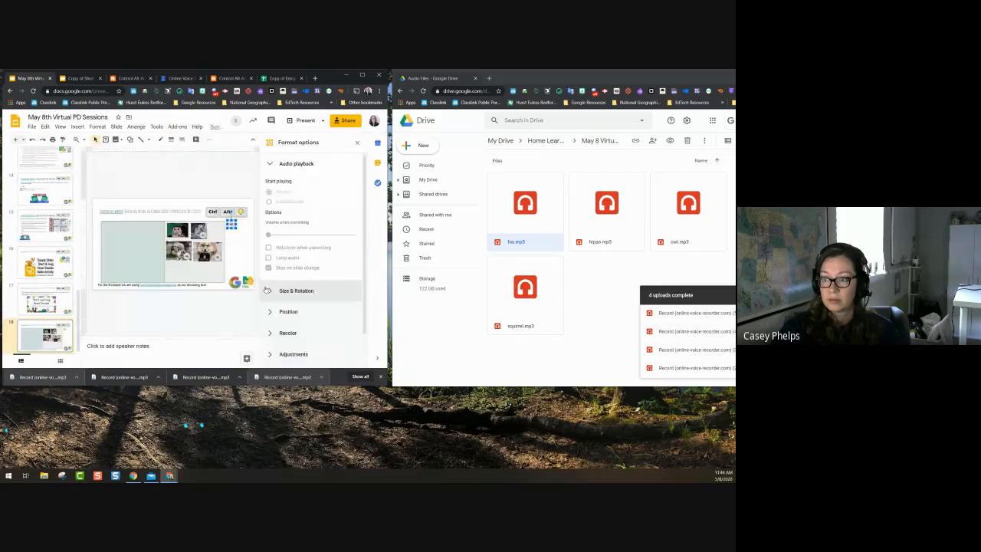
pyautogui.click(358, 142)
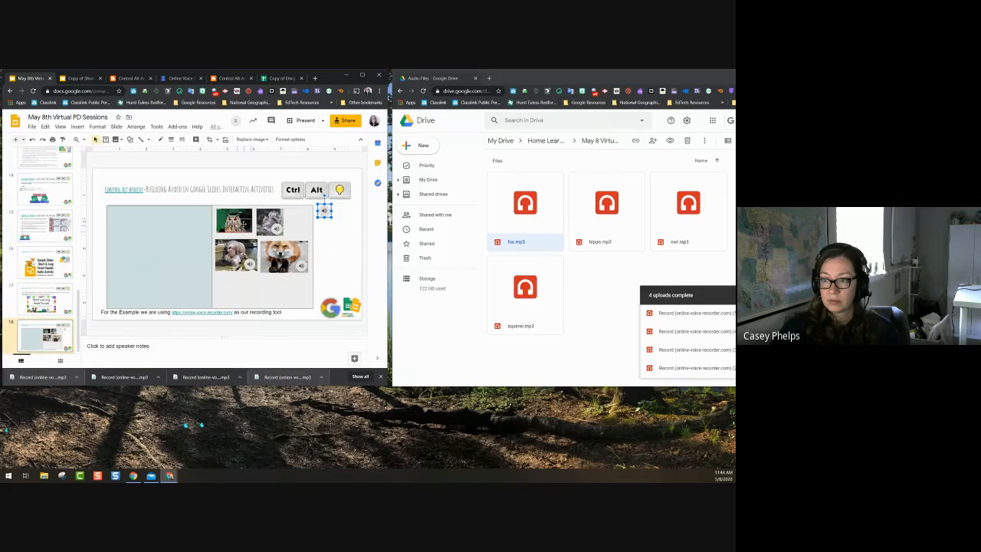
# Place the owl audio icon on the lower-right corner of the owl image and group the two
pyautogui.moveTo(324, 212); pyautogui.dragTo(244, 223)
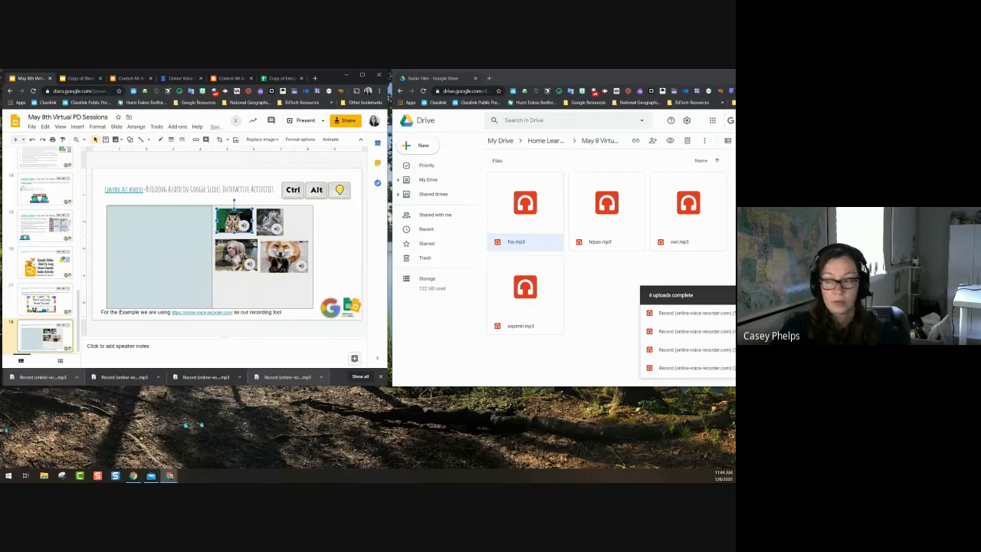
pyautogui.keyDown('shift'); pyautogui.click(245, 226); pyautogui.keyUp('shift')
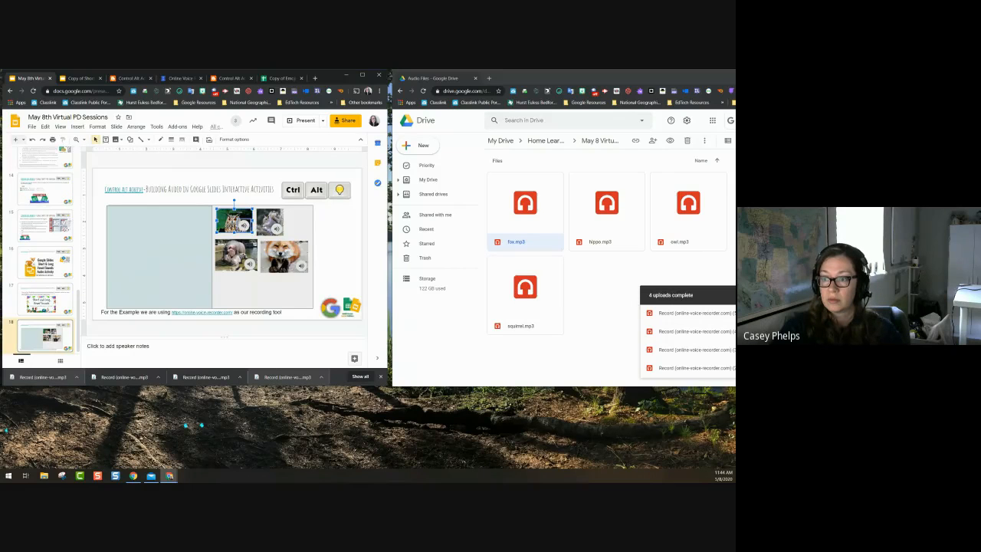
pyautogui.rightClick(234, 222)
pyautogui.click(250, 269)
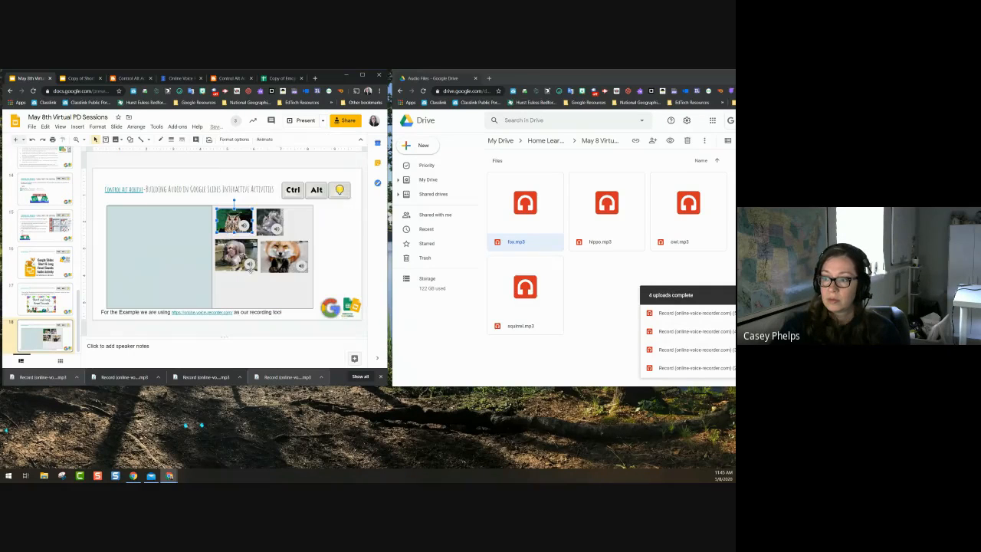
# Maximize the presentation window so that it fills the whole screen instead of sharing it with Drive
pyautogui.moveTo(649, 83); pyautogui.dragTo(597, 99)
pyautogui.click(684, 90)
pyautogui.moveTo(330, 77); pyautogui.dragTo(499, 70)
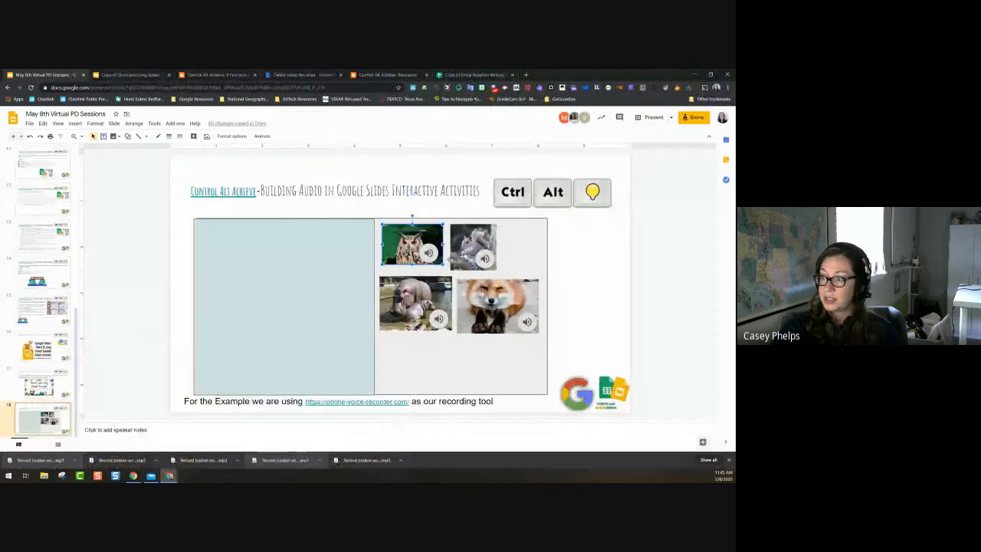
# Test moving the owl image and its audio icon, undo the icon's move off the image, and deselect the group
pyautogui.moveTo(424, 251)
pyautogui.moveTo(482, 260)
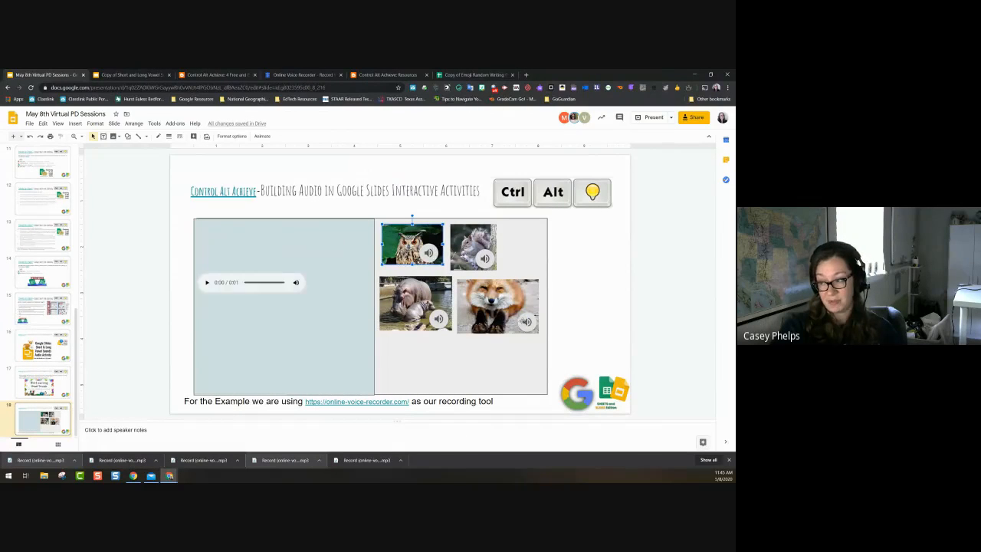
pyautogui.click(569, 309)
pyautogui.click(413, 244)
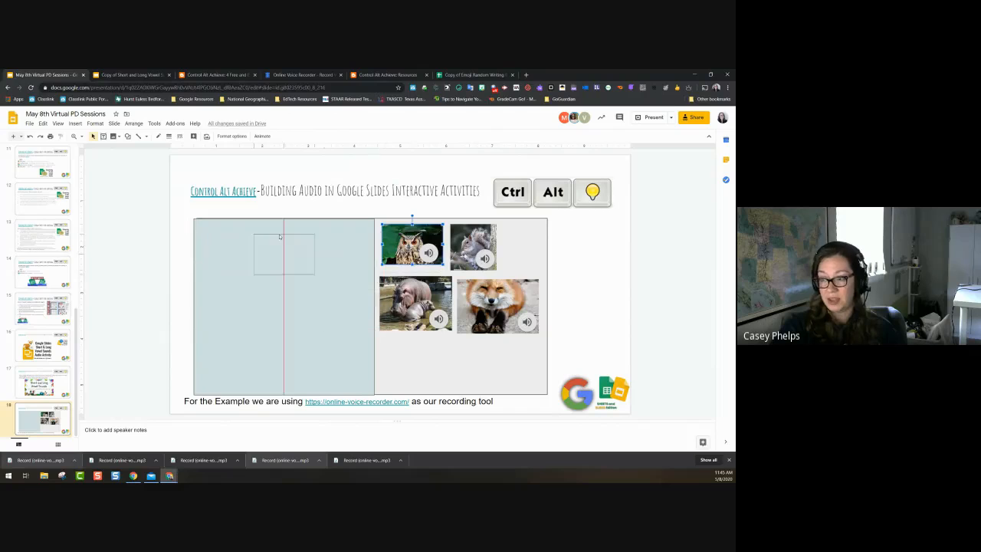
pyautogui.click(428, 252)
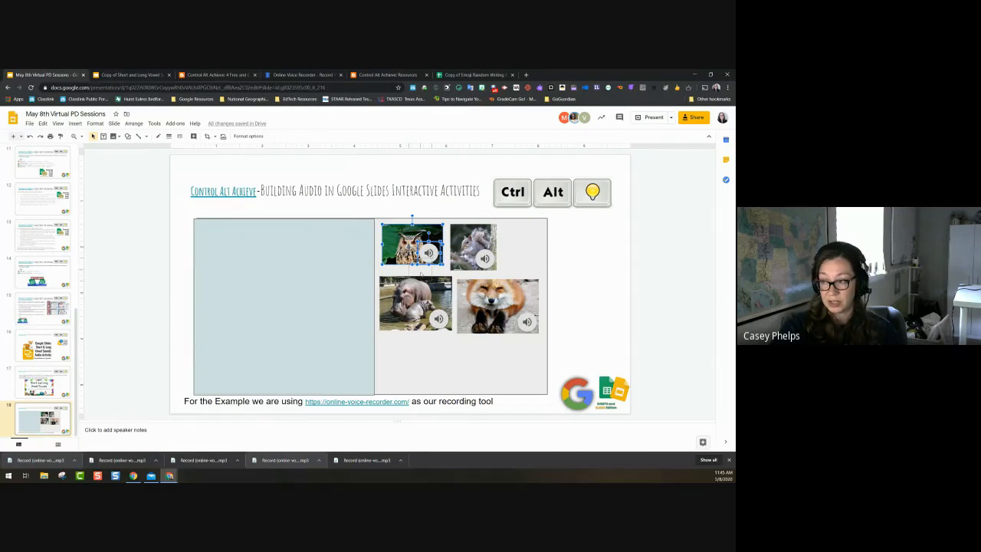
pyautogui.moveTo(428, 253); pyautogui.dragTo(383, 278)
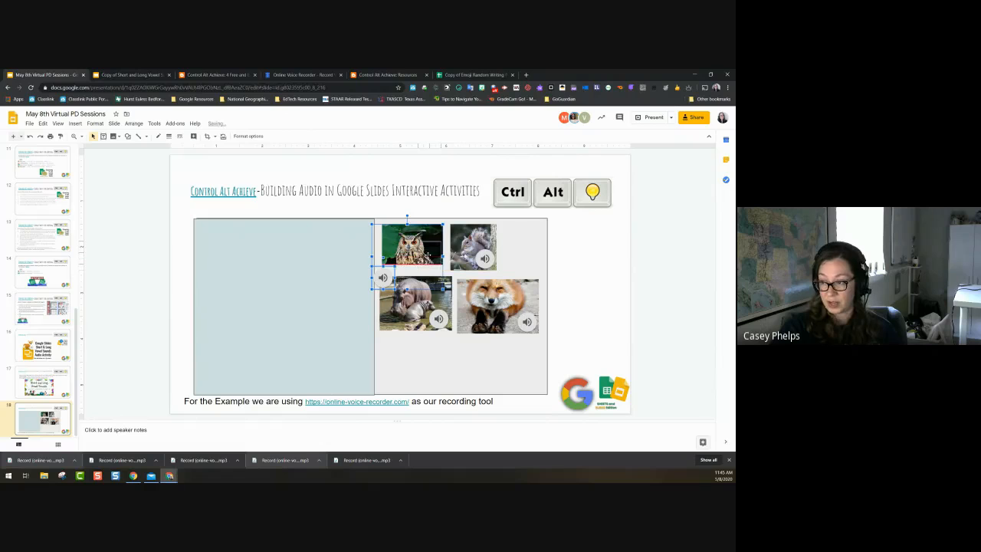
pyautogui.hotkey('ctrl', 'z')
pyautogui.click(529, 257)
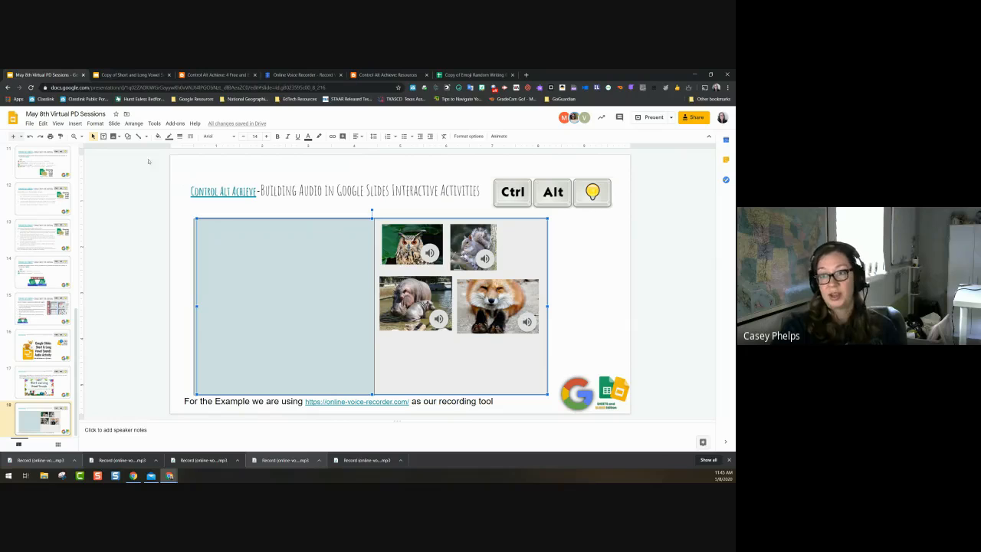
# Draw a vertical and a horizontal line through the middle of the blue rectangle to divide it into four boxes
pyautogui.click(138, 136)
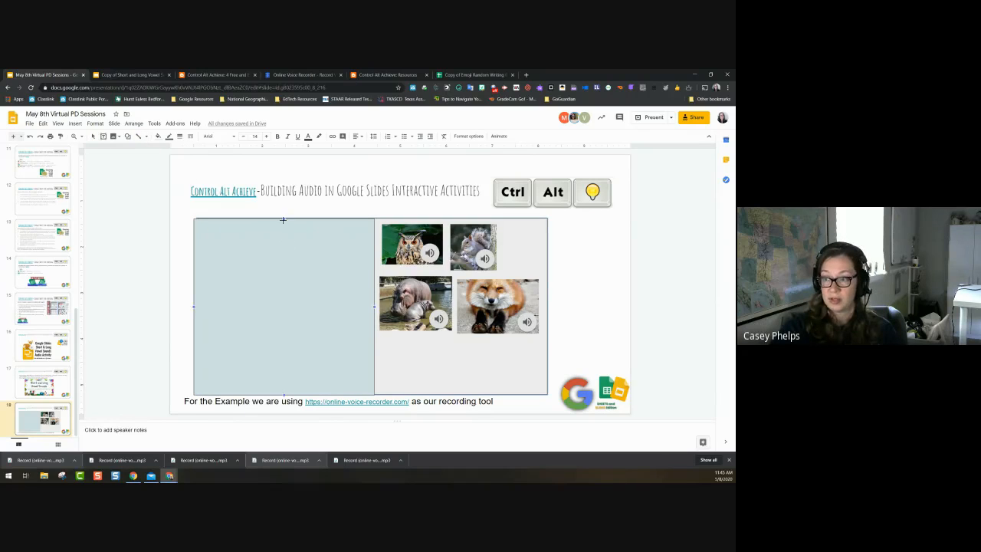
pyautogui.moveTo(284, 220); pyautogui.dragTo(282, 396)
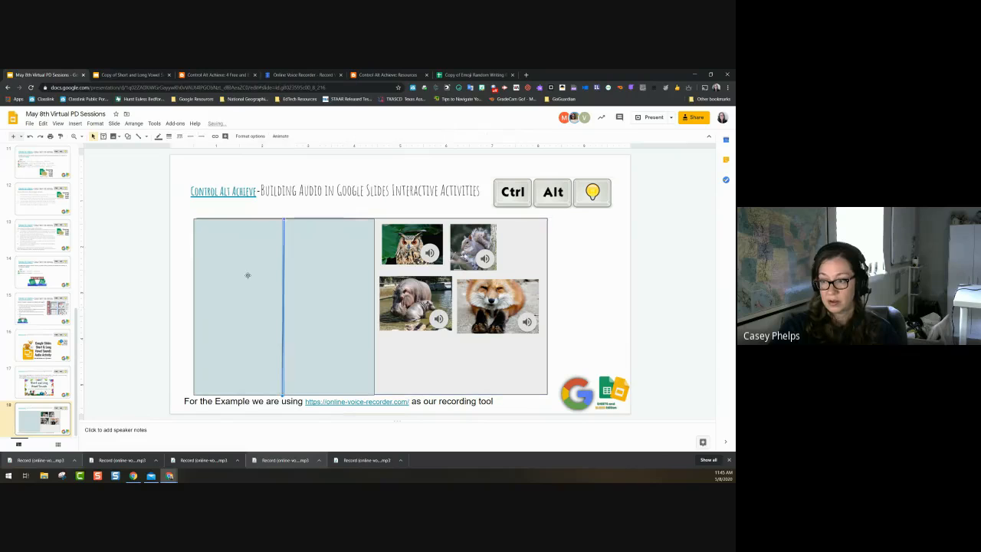
pyautogui.click(138, 136)
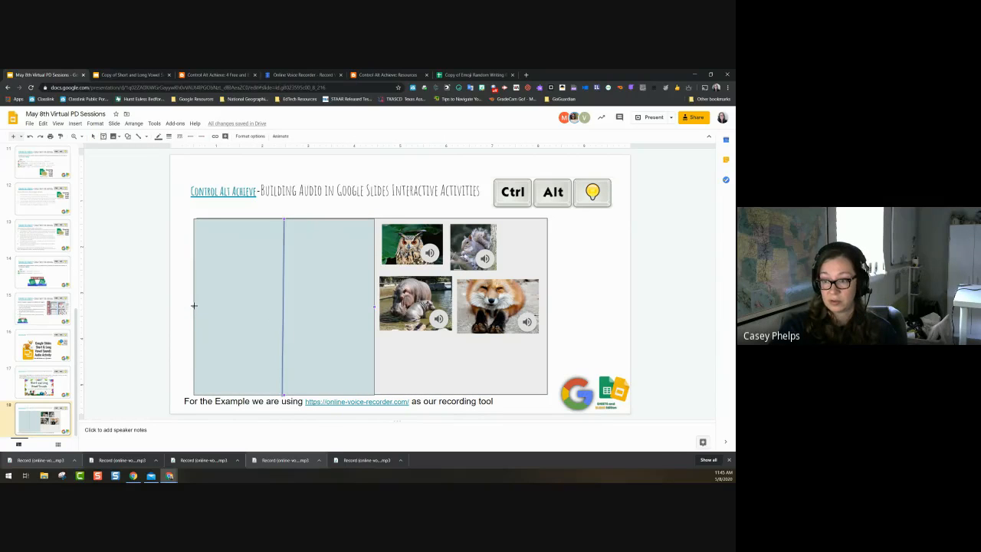
pyautogui.moveTo(194, 306); pyautogui.dragTo(373, 308)
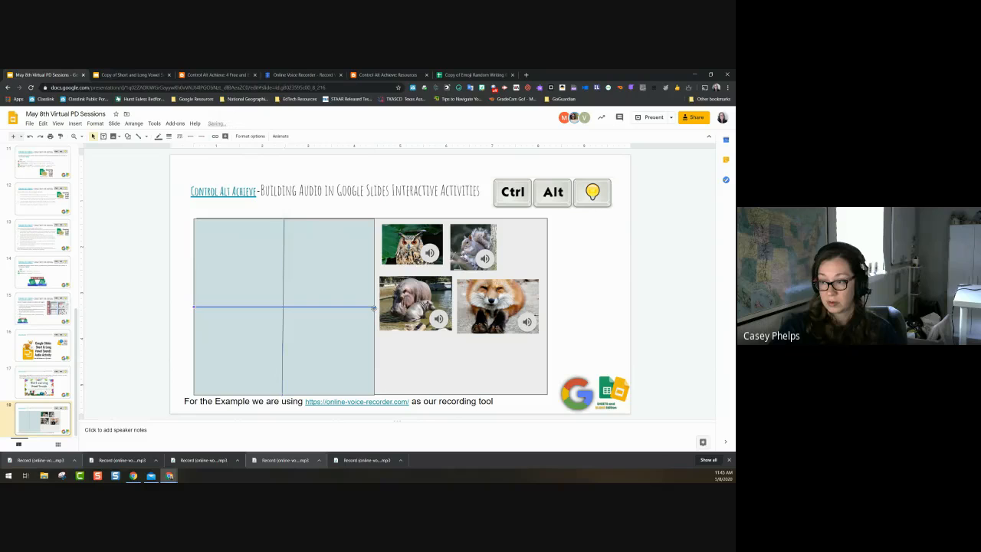
pyautogui.click(157, 201)
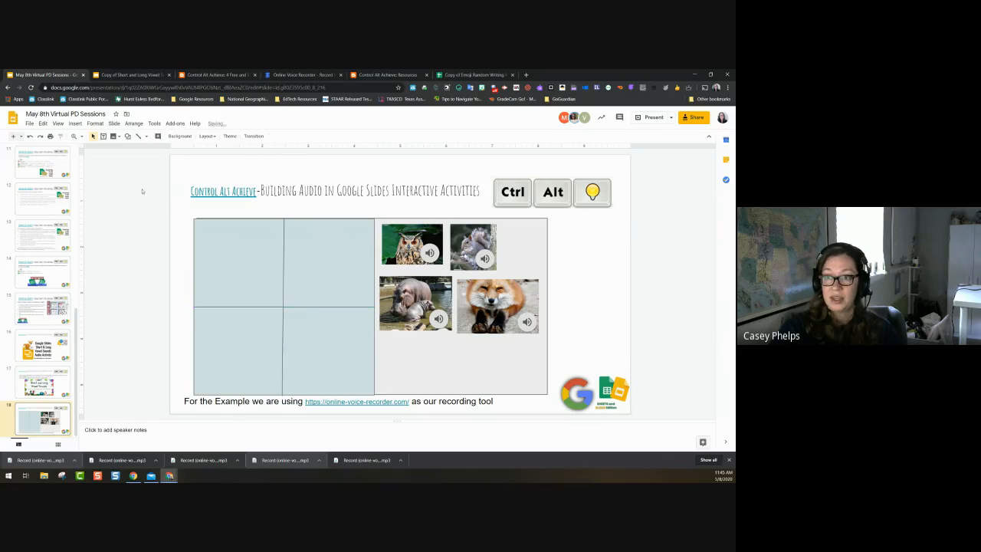